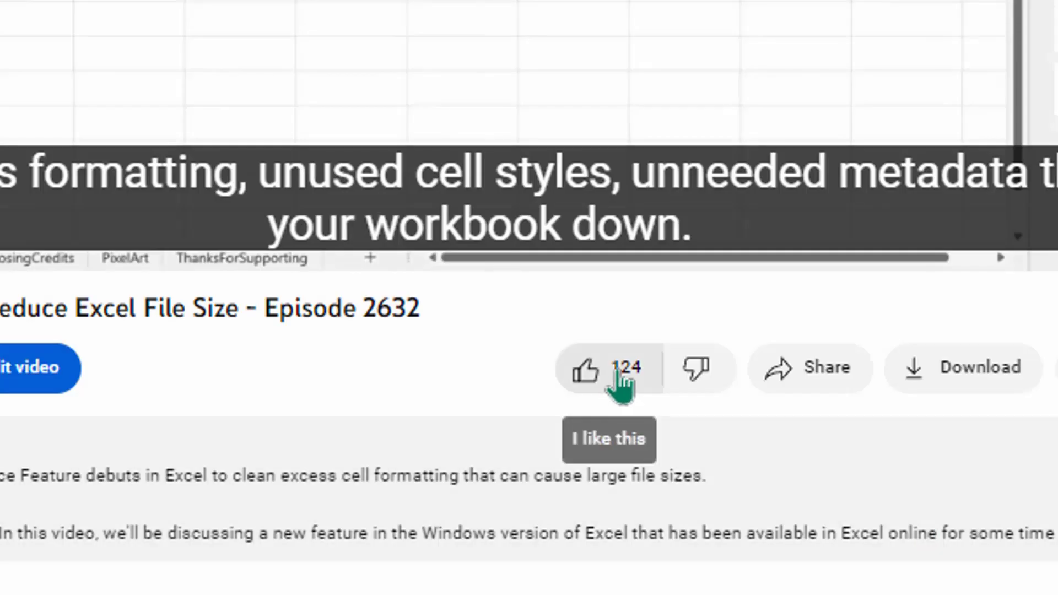
# Step: Like the workout video, then review Matavai Bay's name, song count, latitude and longitude
pyautogui.click(619, 381)
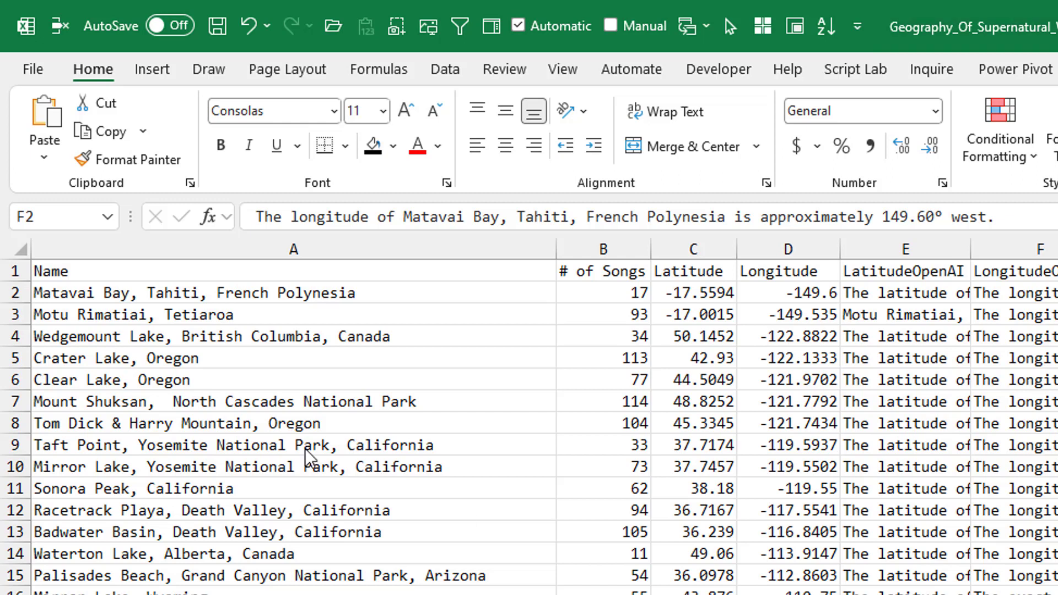
pyautogui.click(312, 300)
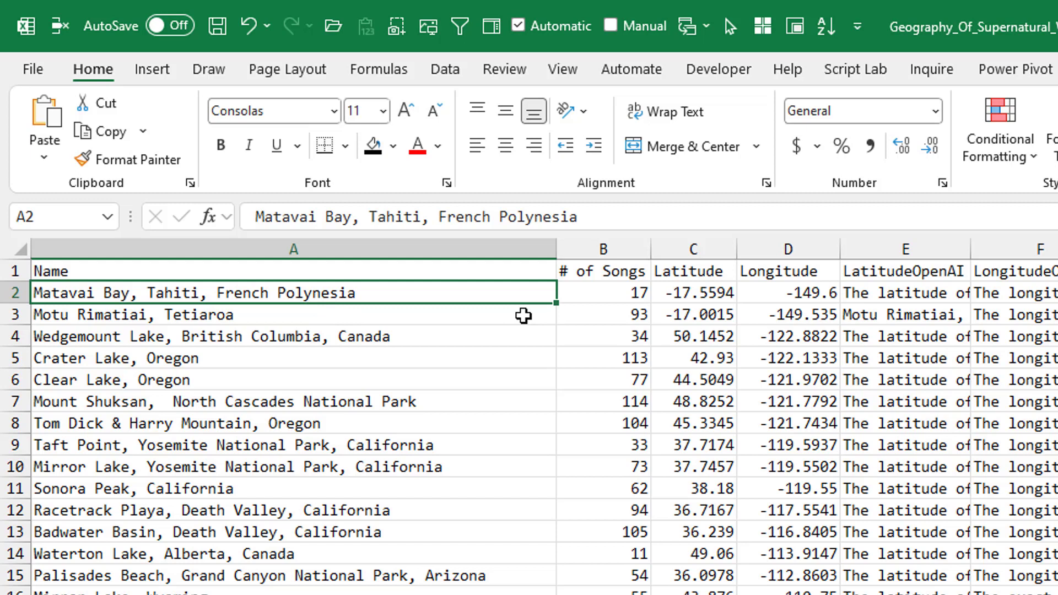
pyautogui.click(614, 302)
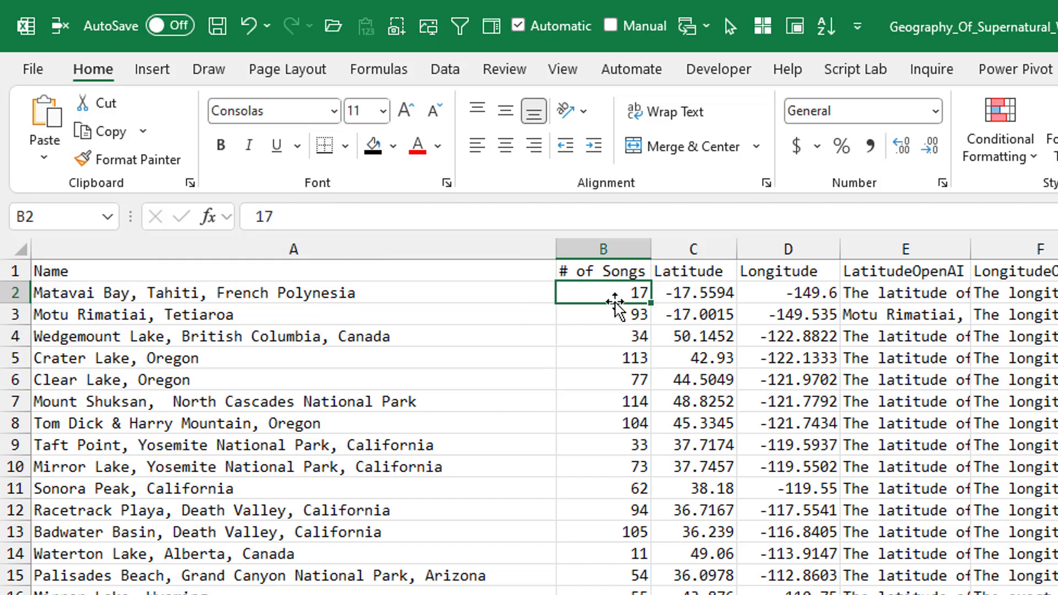
pyautogui.click(690, 293)
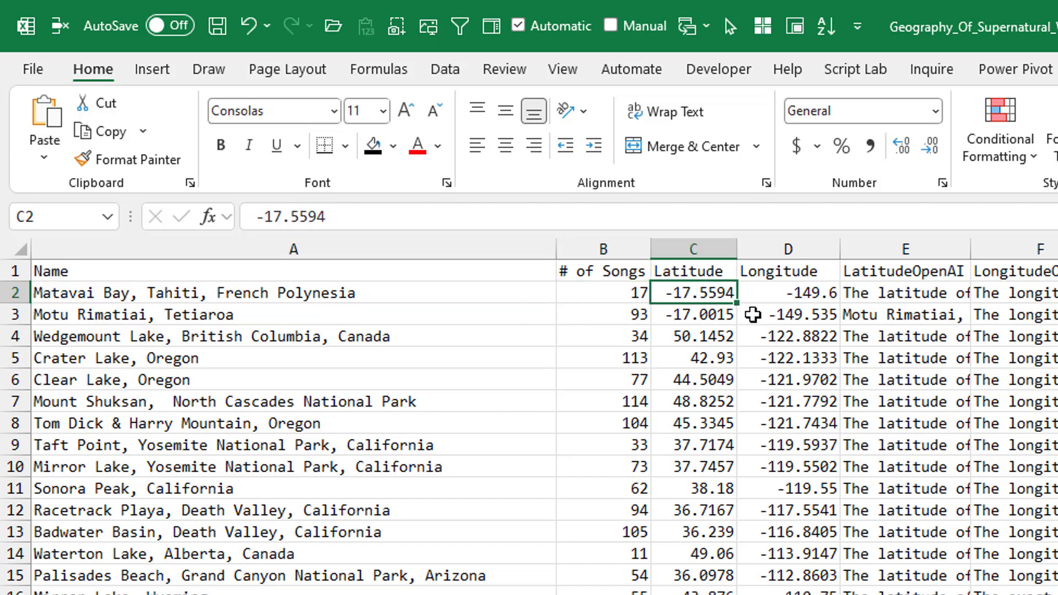
pyautogui.click(778, 295)
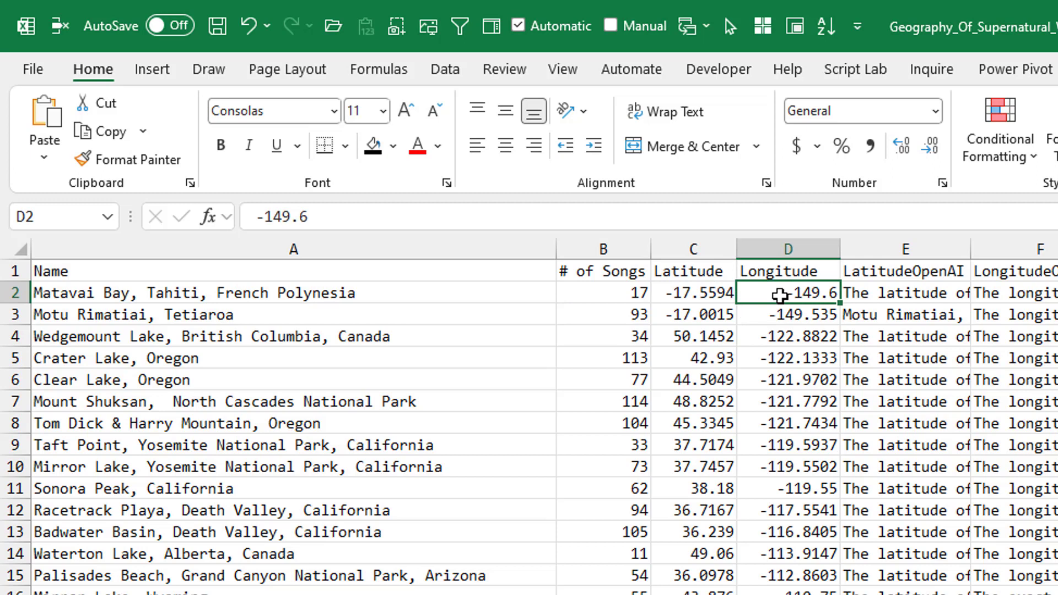
pyautogui.press('Right')
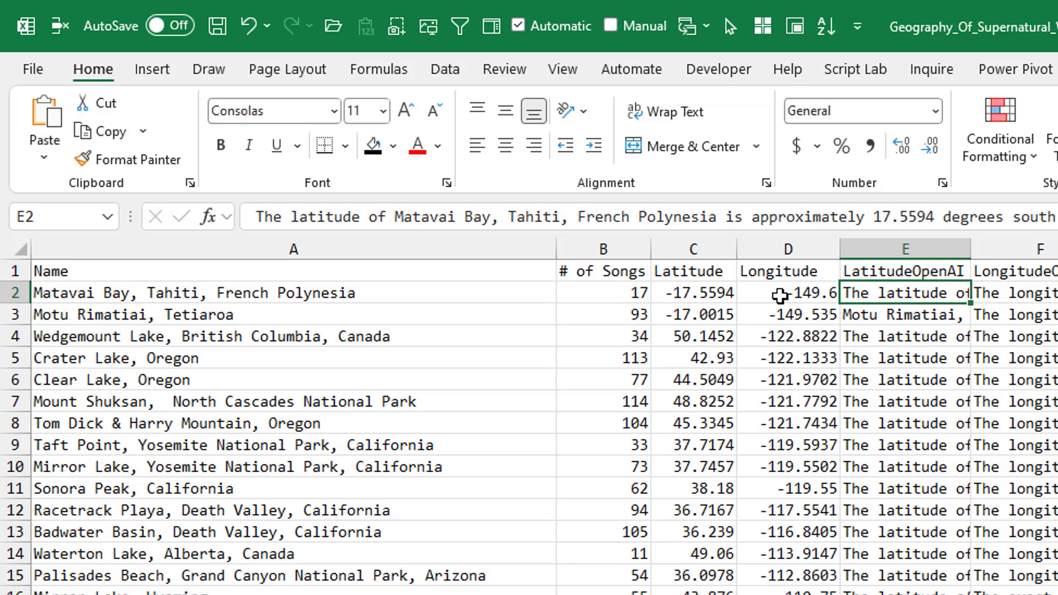
pyautogui.press('pagedown')
pyautogui.press('pagedown')
pyautogui.press('pagedown')
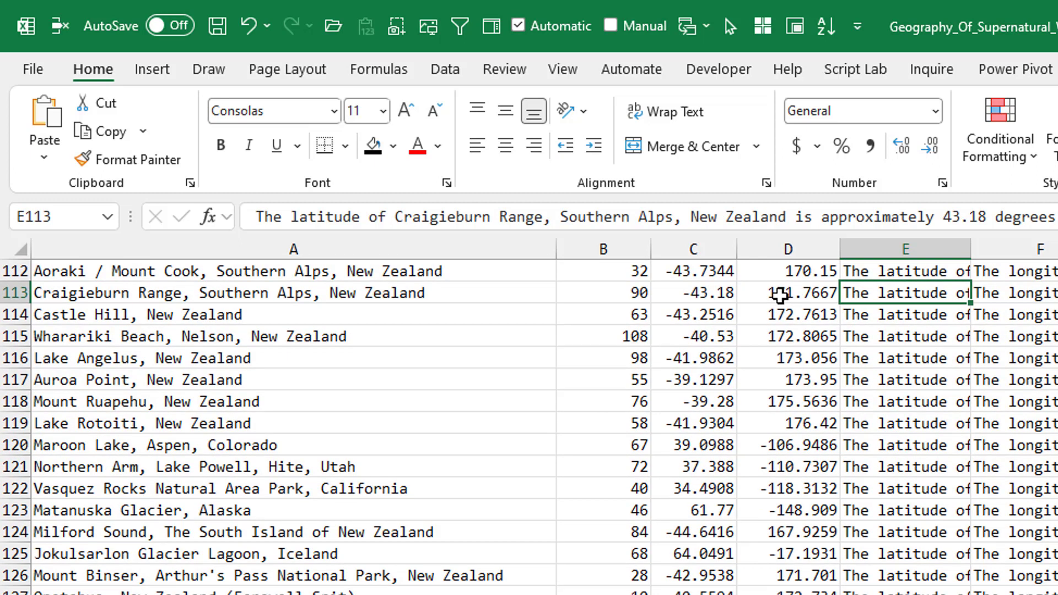
pyautogui.press('Left')
pyautogui.press('Left')
pyautogui.press('Left')
pyautogui.press('Left')
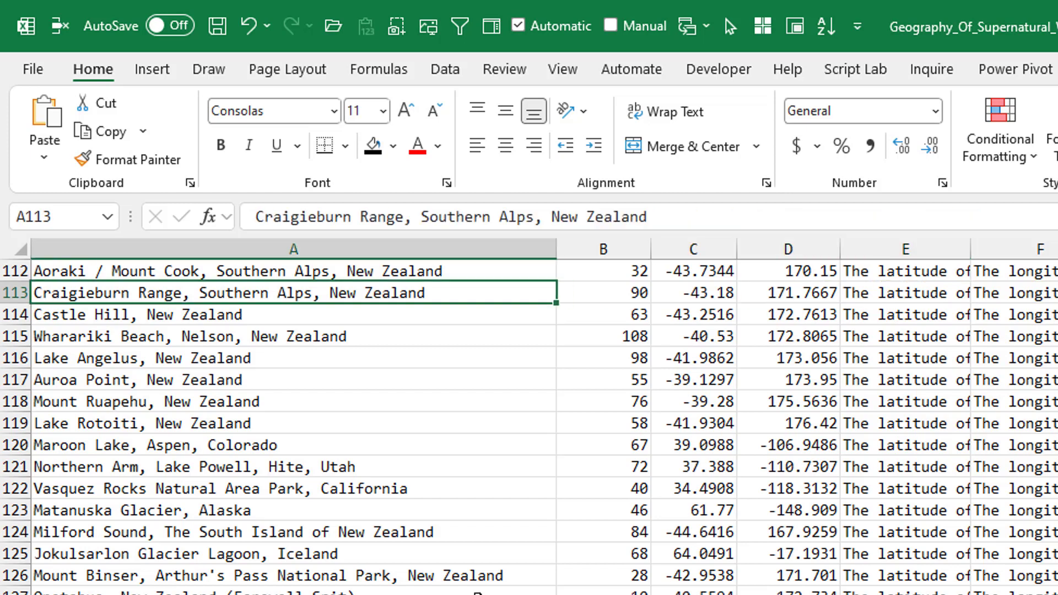
# Step: Mark the made-up locations Crysteria through Arcadia, then check Lake Arcade and Malyovishki Lakes, Bulgaria
pyautogui.scroll(-7, 427, 410)
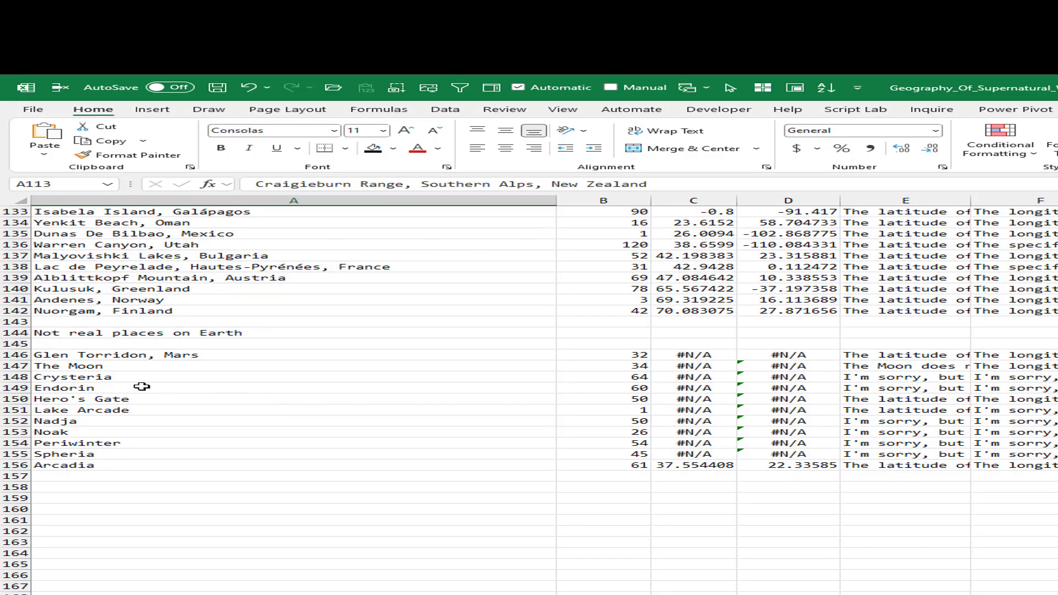
pyautogui.moveTo(119, 380); pyautogui.dragTo(165, 465)
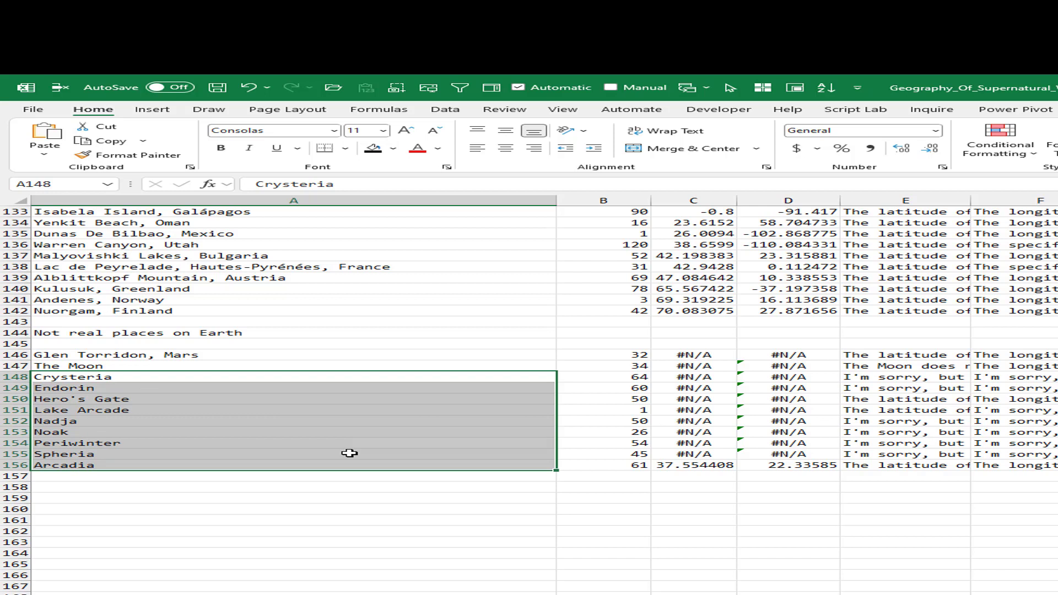
pyautogui.click(177, 411)
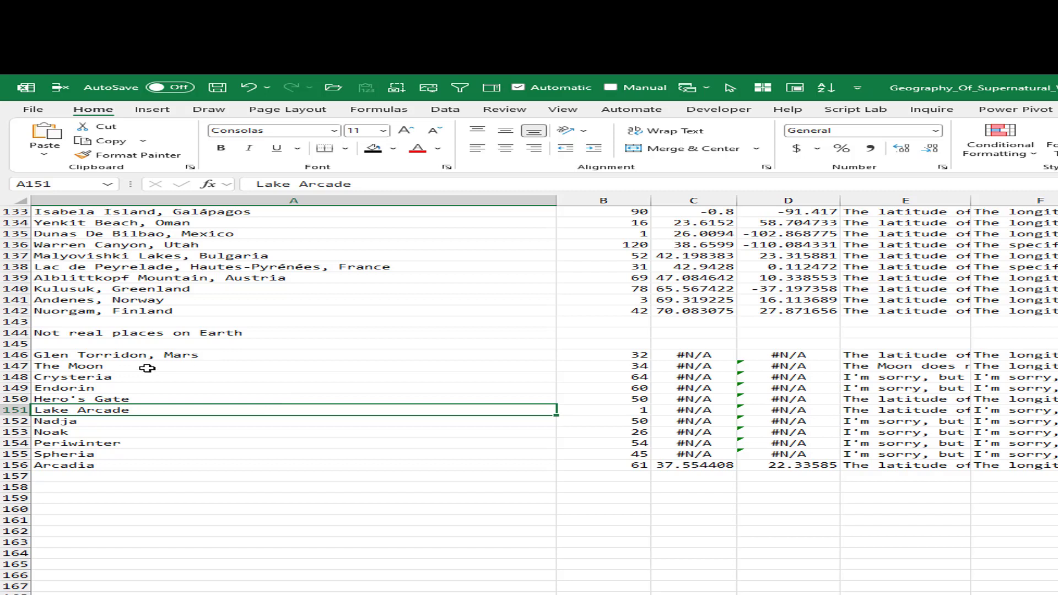
pyautogui.click(247, 255)
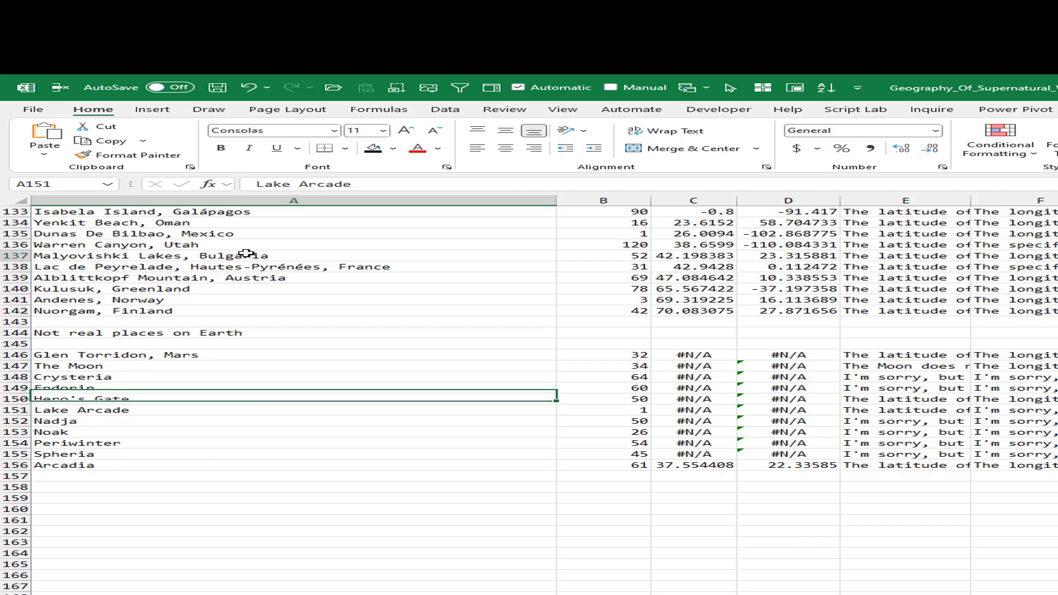
pyautogui.scroll(12, 248, 255)
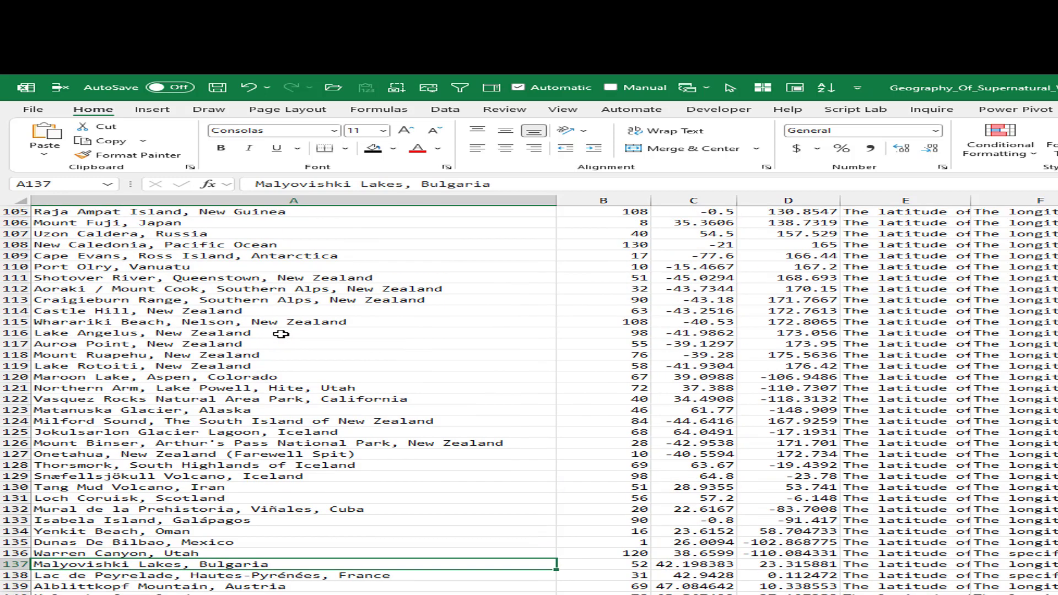
pyautogui.scroll(7, 277, 335)
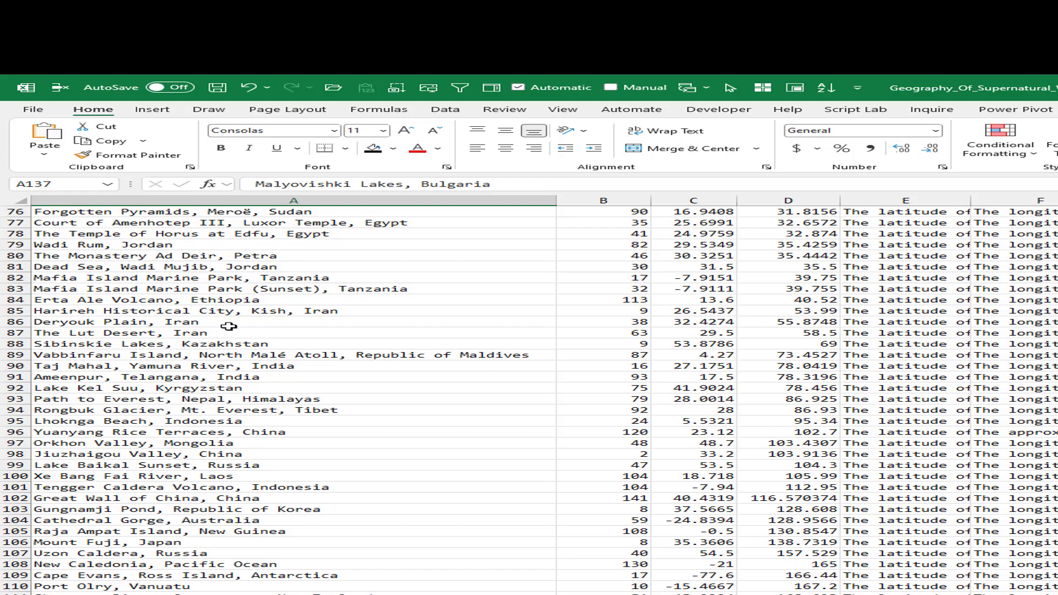
# Step: Return to the top of the sheet and launch 3D Maps from the Insert tab
pyautogui.hotkey('ctrl', 'Home')
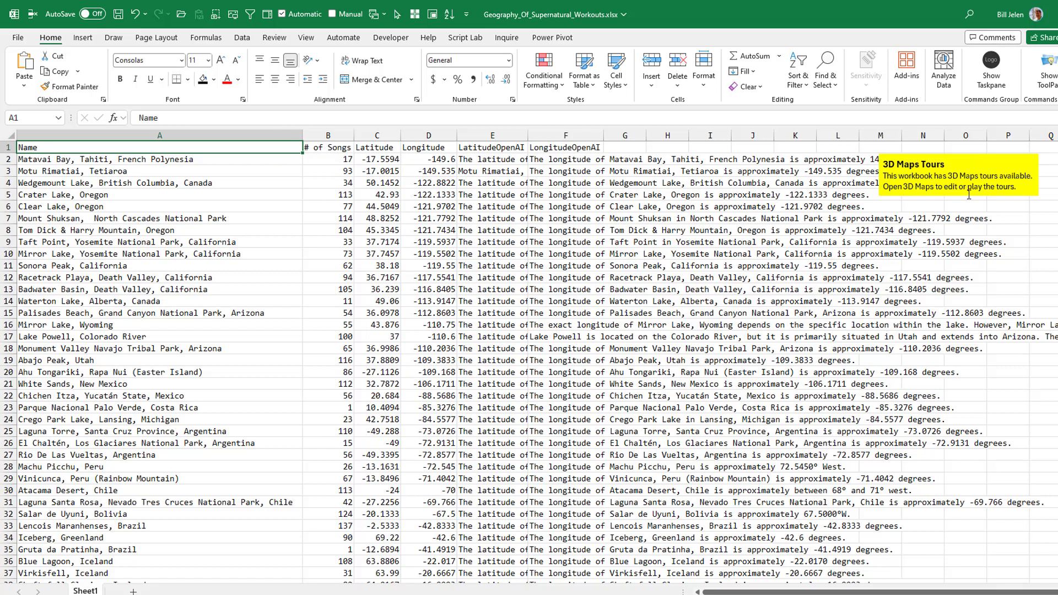
pyautogui.click(86, 39)
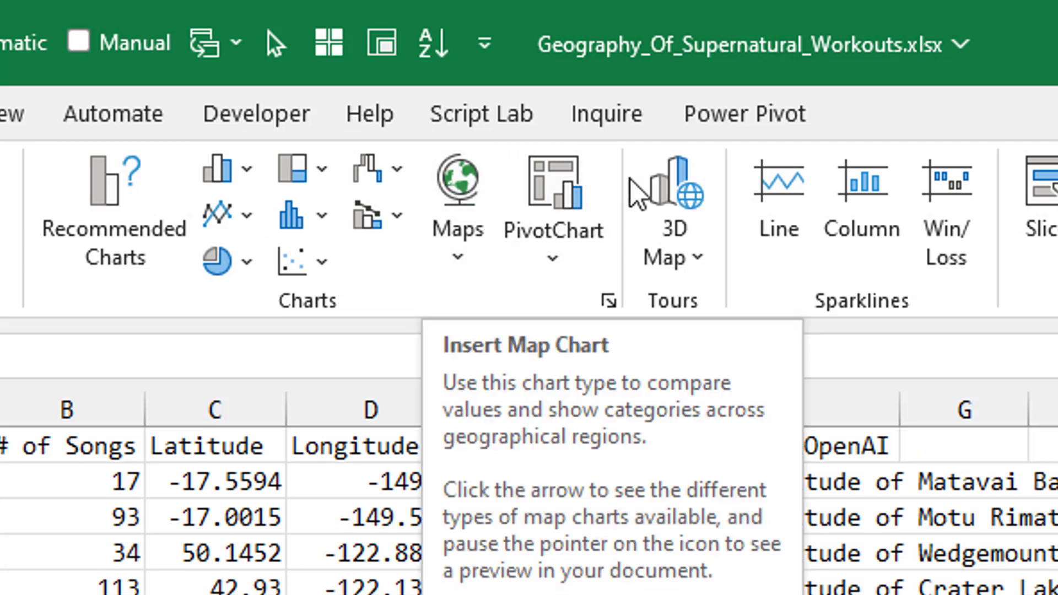
pyautogui.click(678, 190)
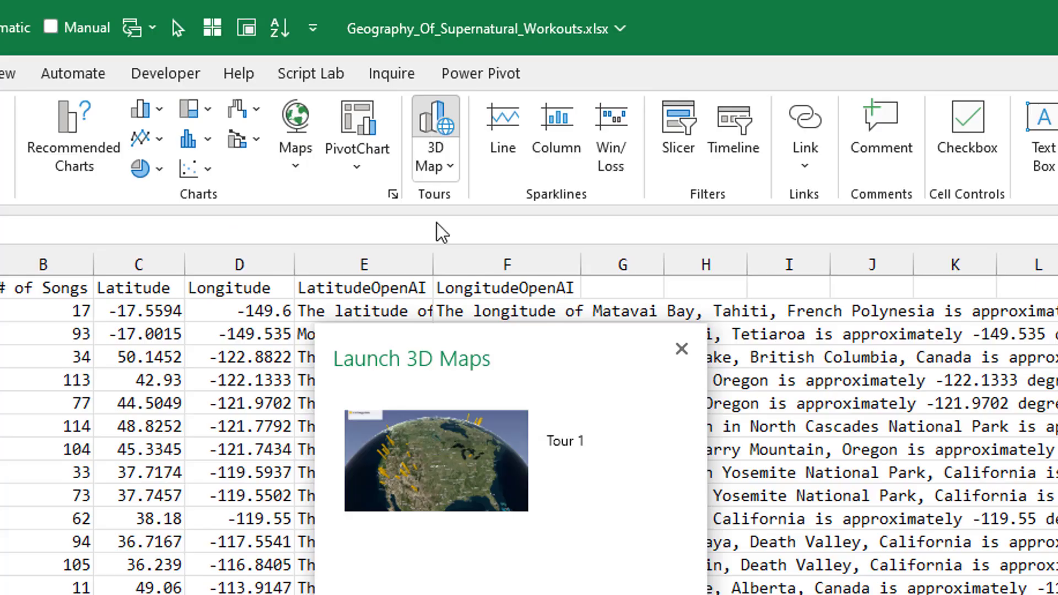
# Step: Open saved Tour 1 to see SN Locations # of Songs columns over North America
pyautogui.moveTo(468, 421)
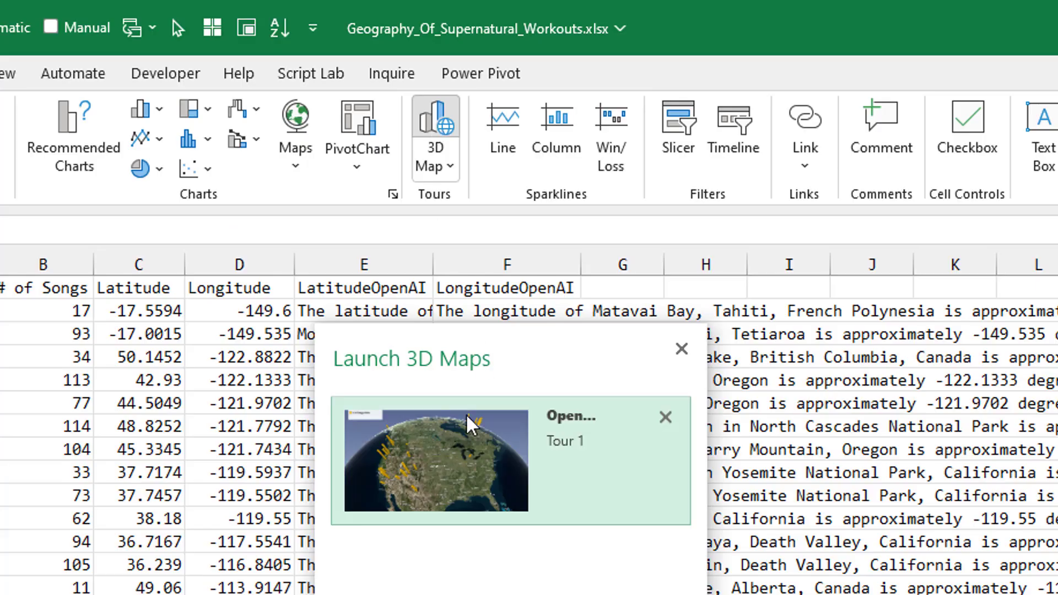
pyautogui.click(453, 452)
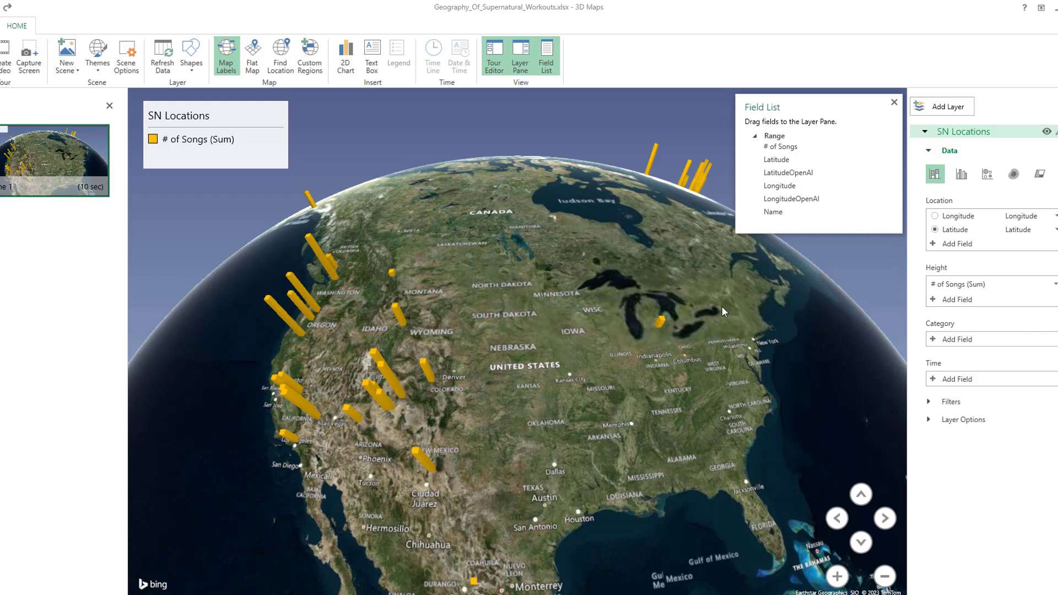
pyautogui.moveTo(661, 324)
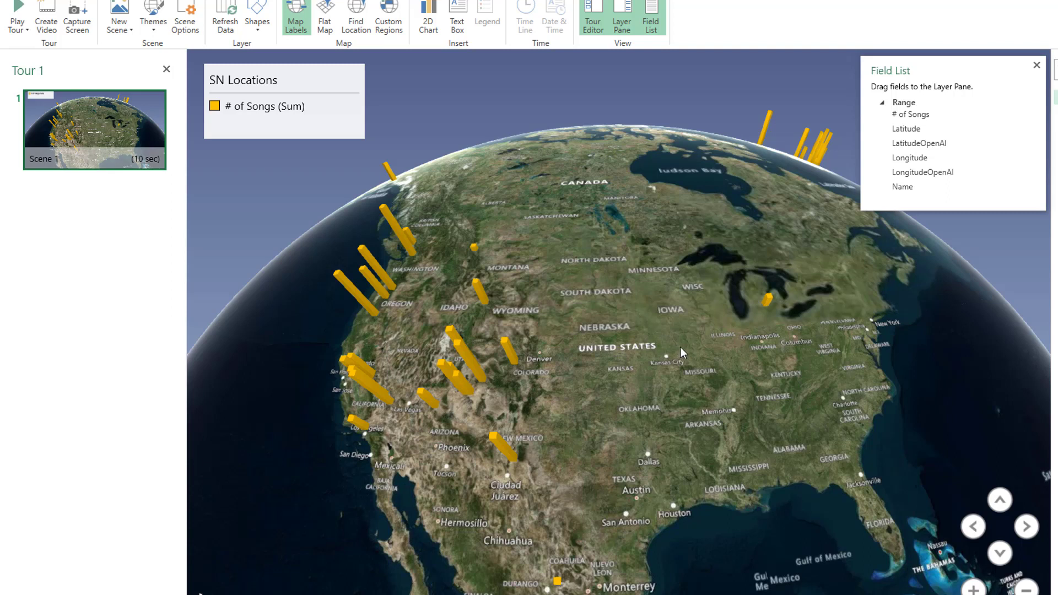
# Step: Spin the globe to South America, south toward Argentina and Chile, then back north
pyautogui.scroll(-5, 682, 334)
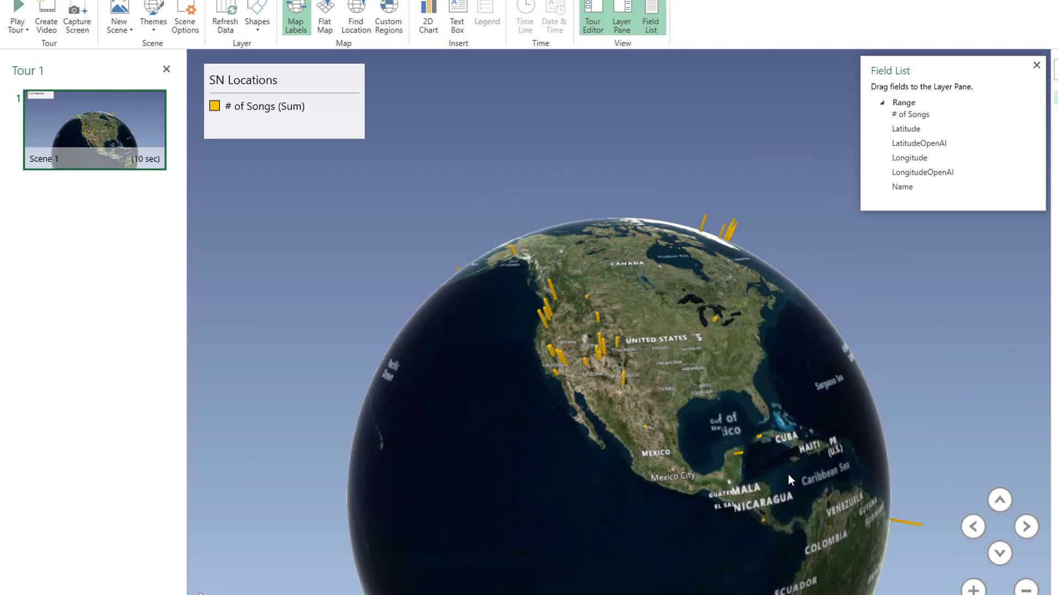
pyautogui.moveTo(788, 474); pyautogui.dragTo(553, 295)
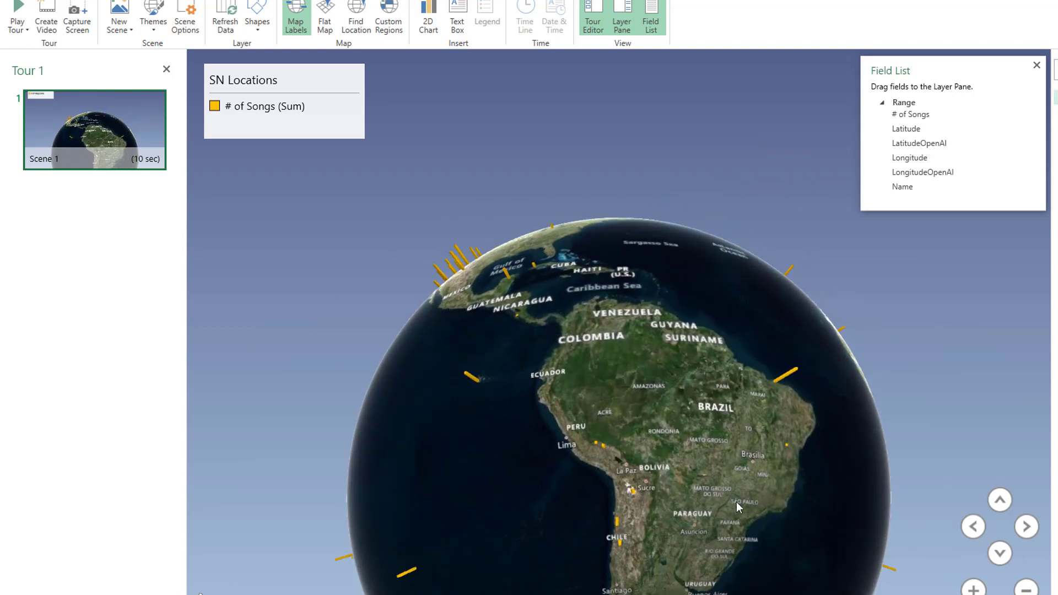
pyautogui.moveTo(736, 502); pyautogui.dragTo(727, 361)
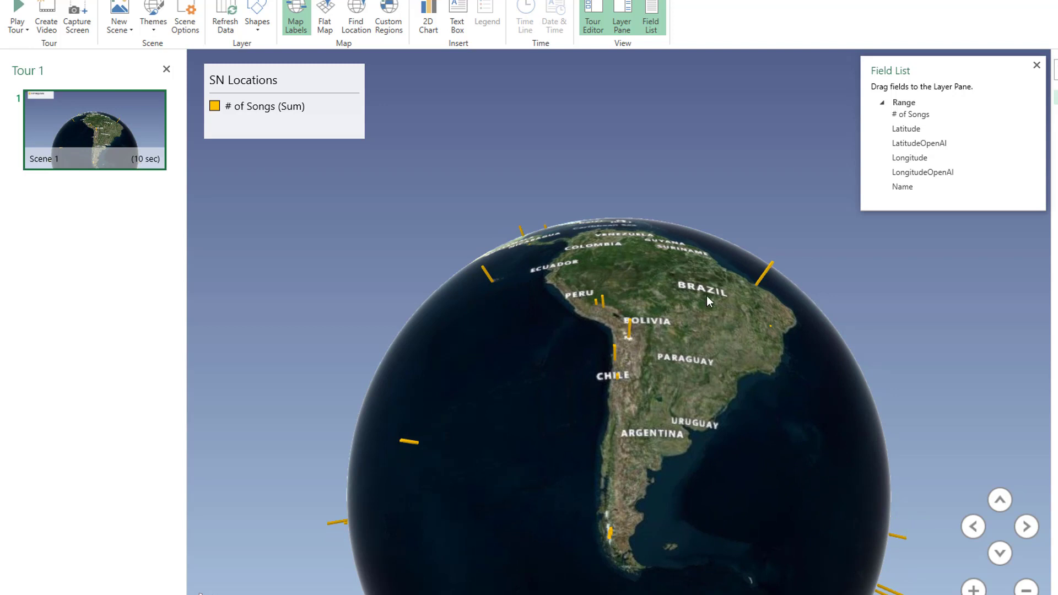
pyautogui.moveTo(707, 294); pyautogui.dragTo(680, 410)
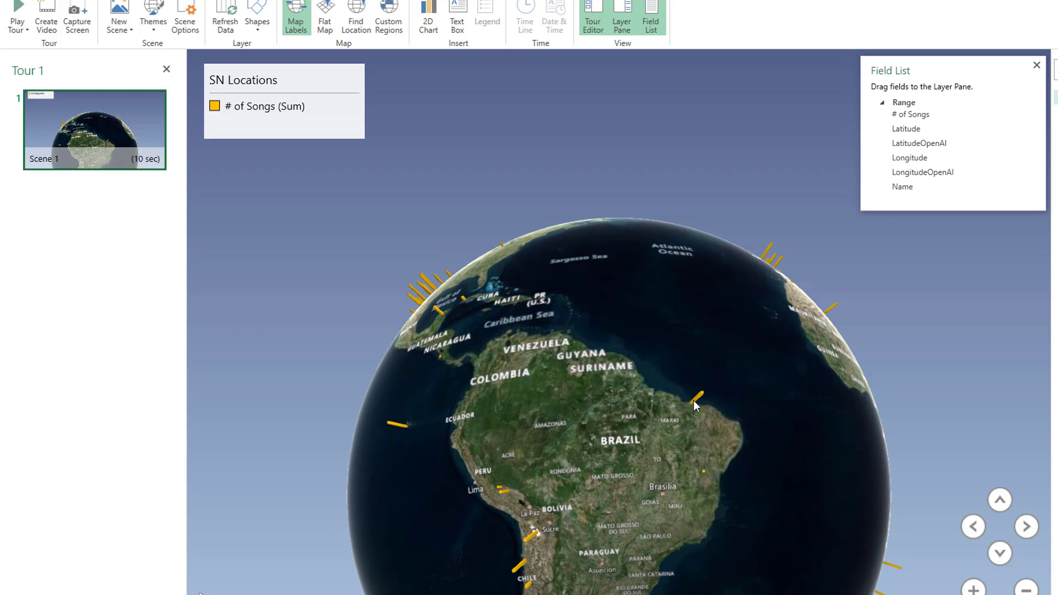
pyautogui.moveTo(694, 405)
# Step: Zoom in on the Barreirinhas column on the Maranhão coast, then zoom back out to the whole globe
pyautogui.scroll(5, 705, 426)
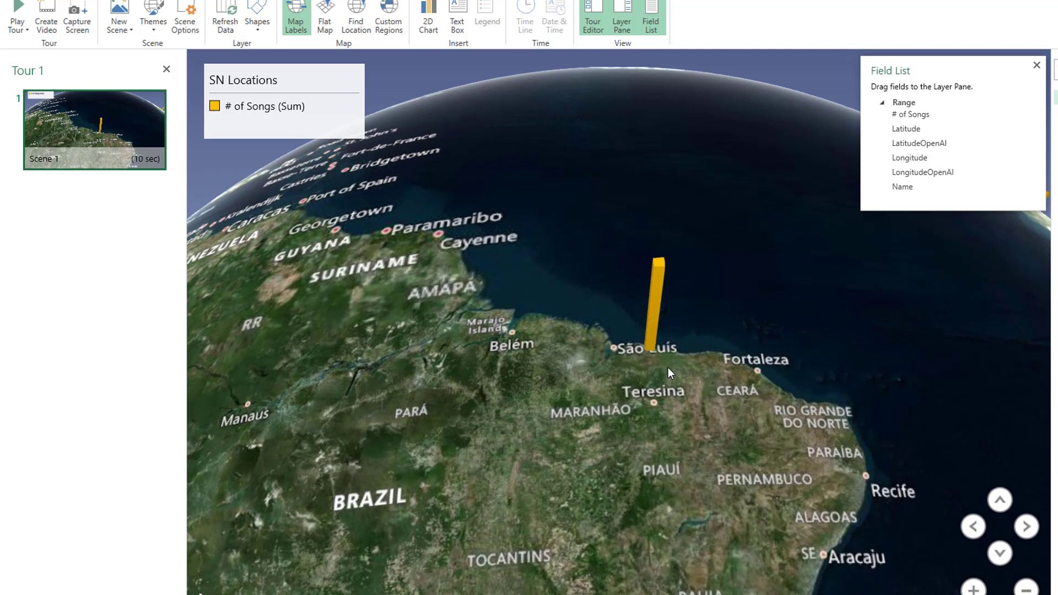
pyautogui.scroll(5, 668, 368)
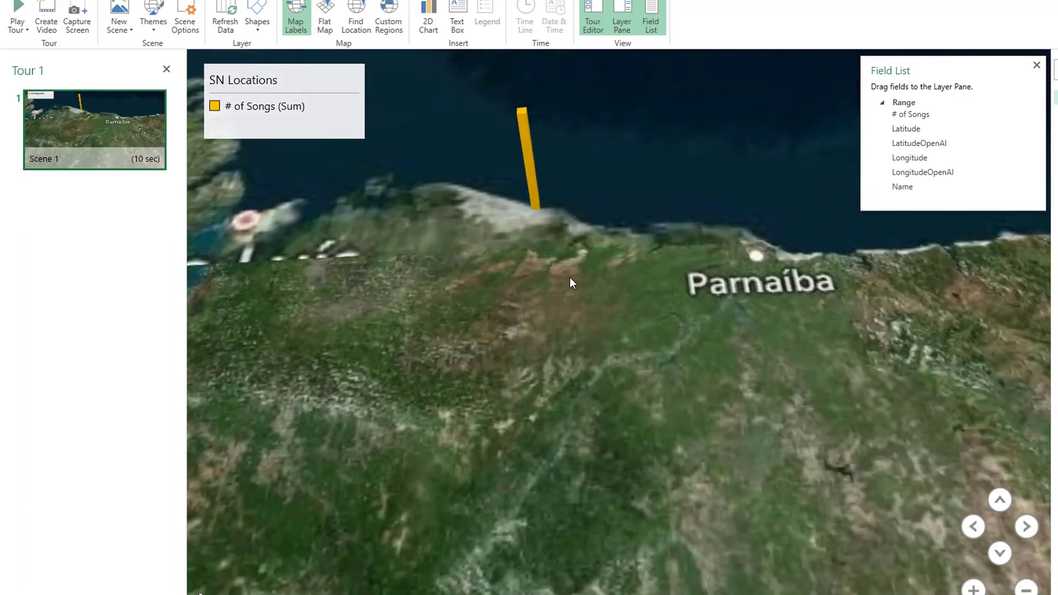
pyautogui.moveTo(569, 282); pyautogui.dragTo(645, 488)
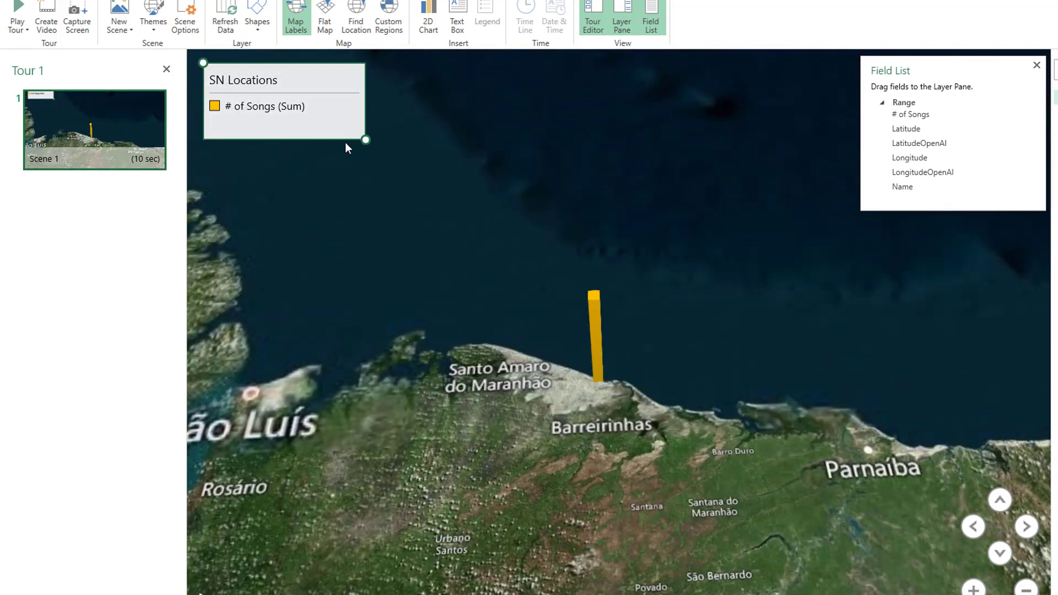
pyautogui.moveTo(595, 304)
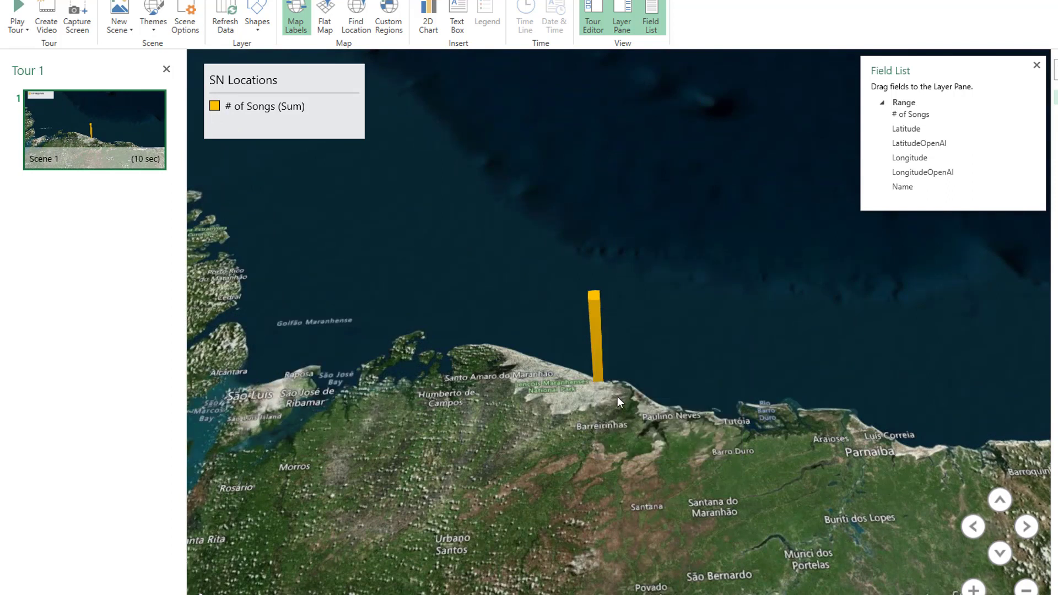
pyautogui.scroll(5, 618, 396)
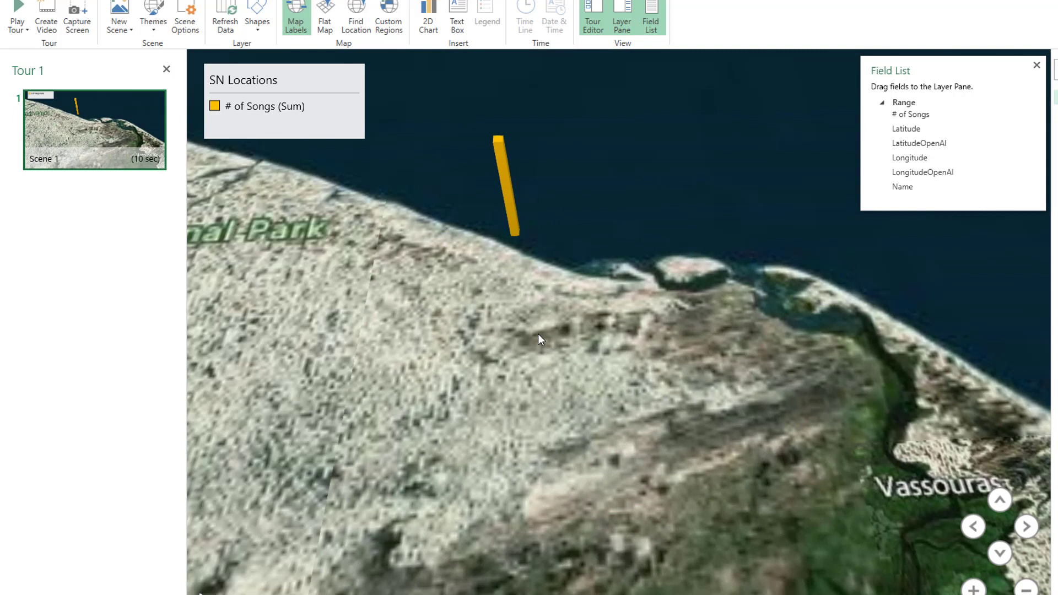
pyautogui.scroll(5, 562, 406)
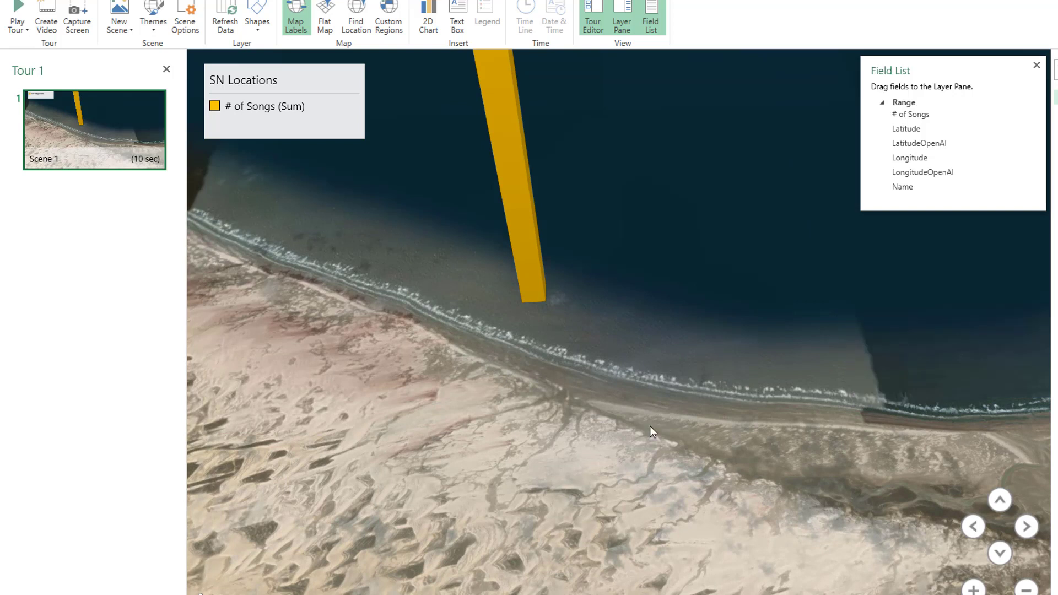
pyautogui.scroll(-5, 660, 418)
pyautogui.scroll(-10, 733, 476)
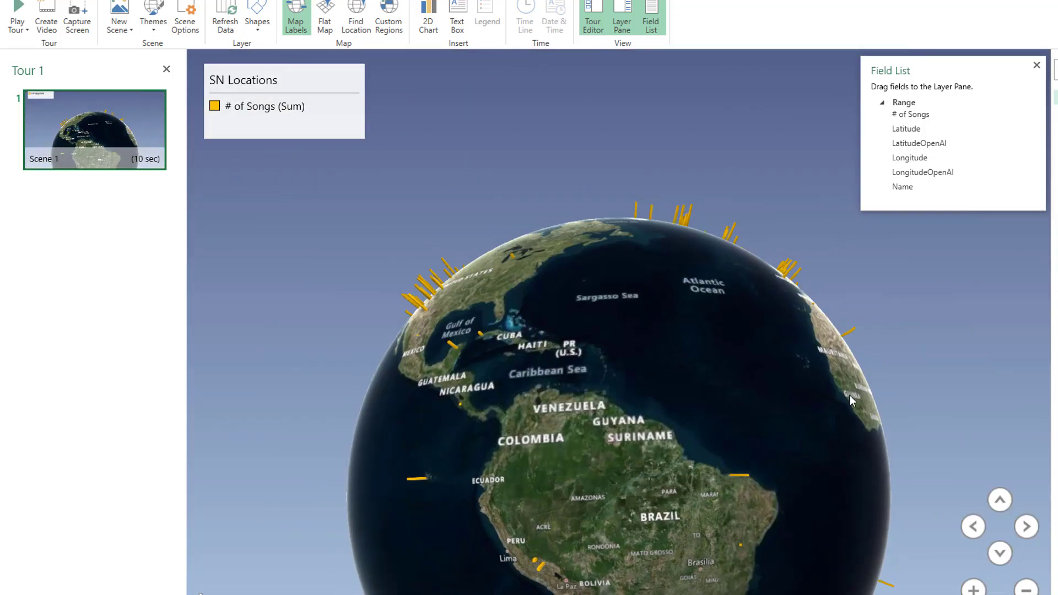
# Step: Rotate the globe east past Africa and Arabia, then north to show Europe's columns
pyautogui.moveTo(724, 477); pyautogui.dragTo(474, 409)
pyautogui.moveTo(711, 398); pyautogui.dragTo(592, 429)
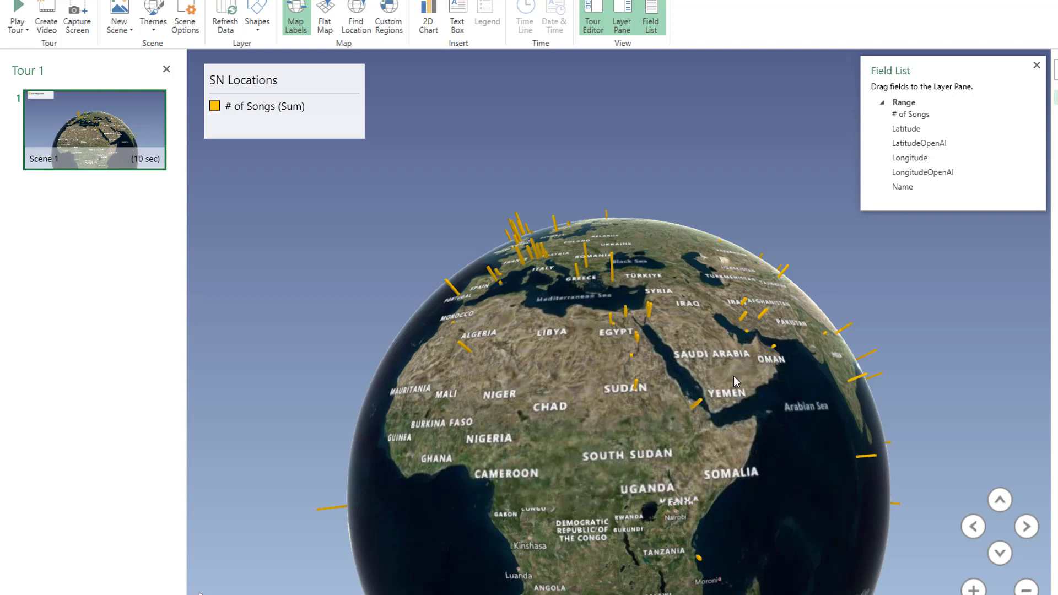
pyautogui.moveTo(733, 376); pyautogui.dragTo(651, 554)
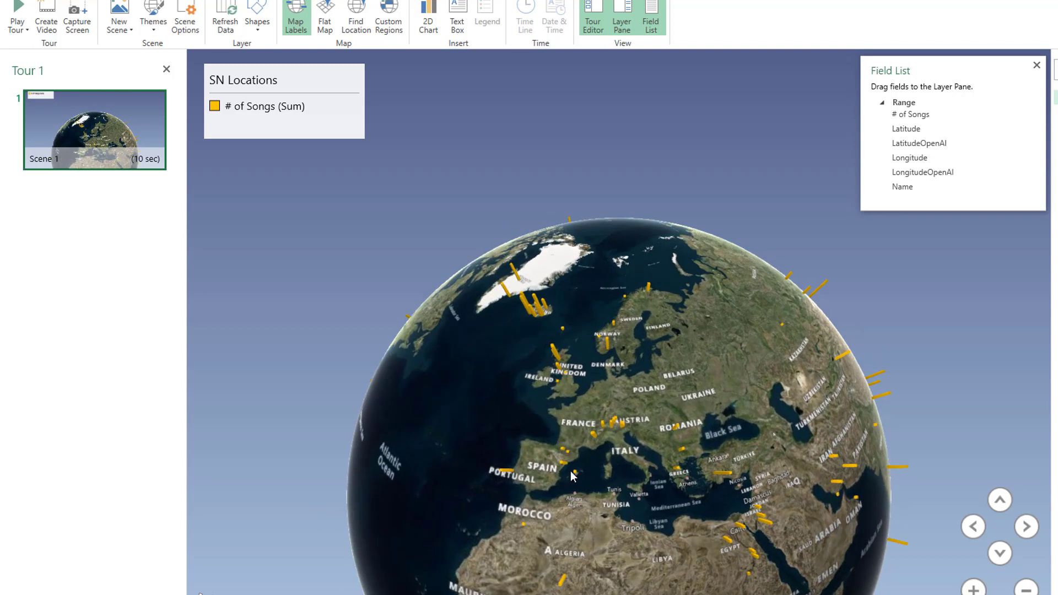
# Step: Centre Greenland and Iceland and zoom in on Iceland's cluster of tall song columns
pyautogui.moveTo(506, 349); pyautogui.dragTo(661, 449)
pyautogui.scroll(5, 664, 418)
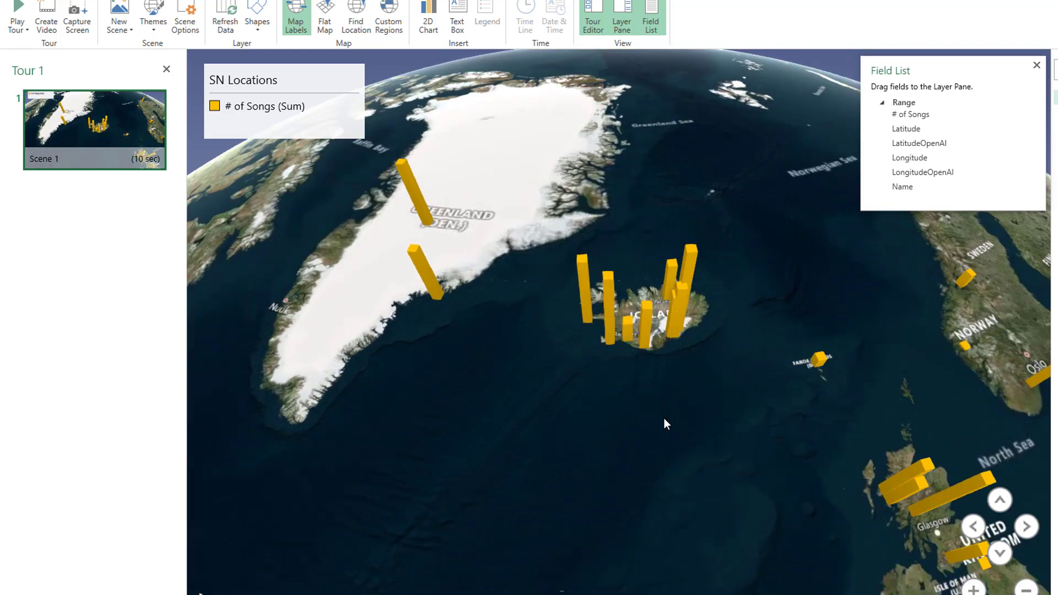
pyautogui.scroll(3, 639, 375)
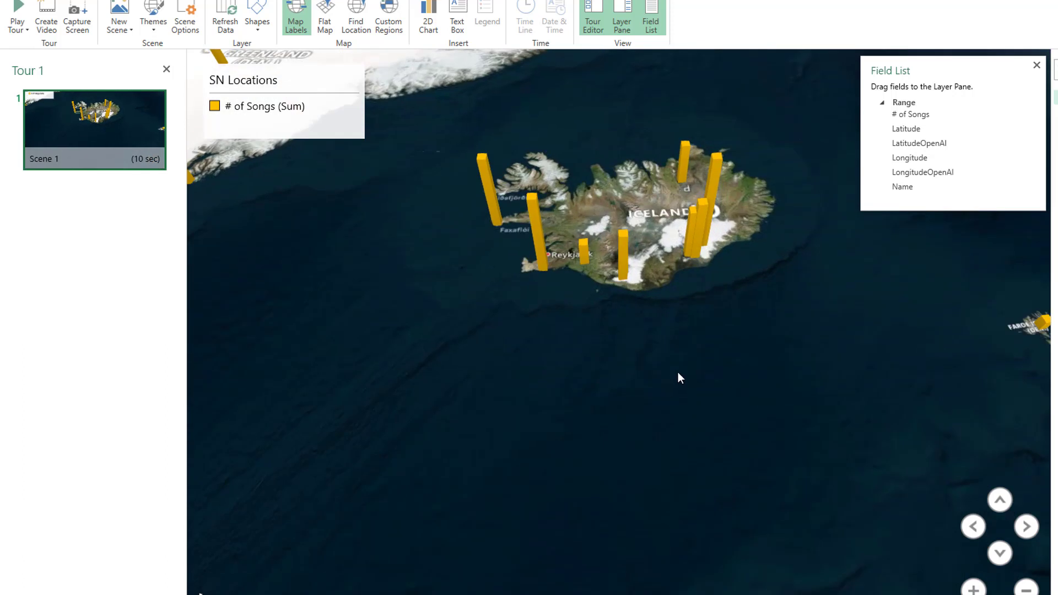
pyautogui.scroll(-3, 678, 372)
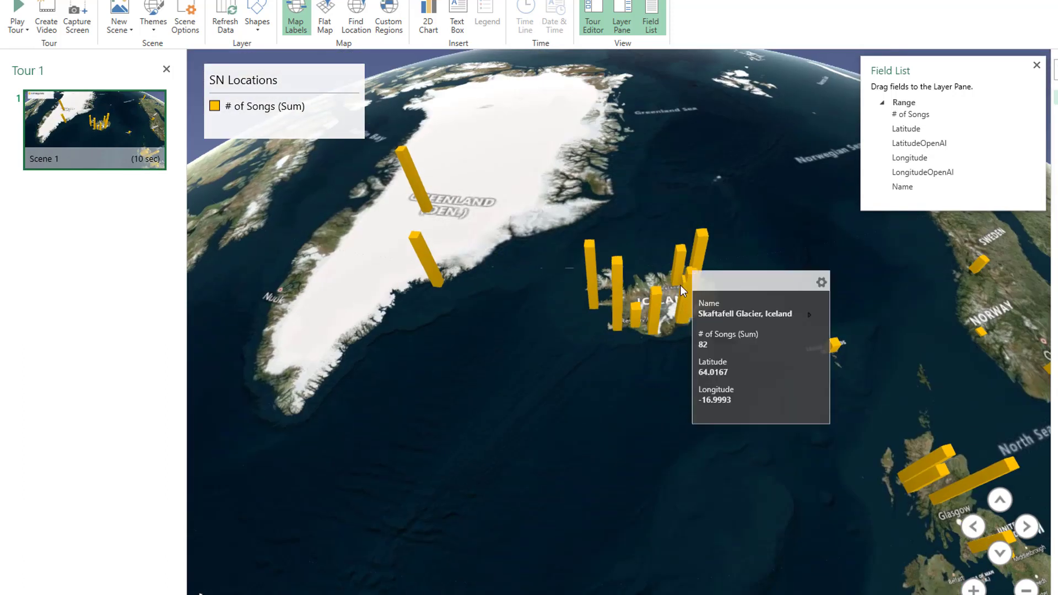
pyautogui.scroll(5, 711, 353)
pyautogui.scroll(5, 686, 318)
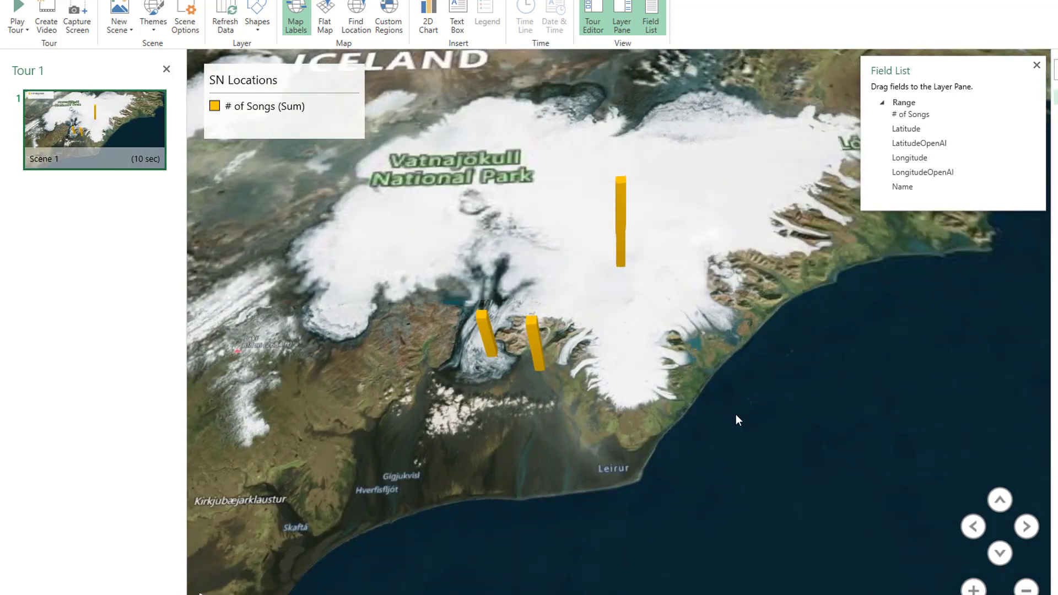
pyautogui.scroll(-10, 754, 439)
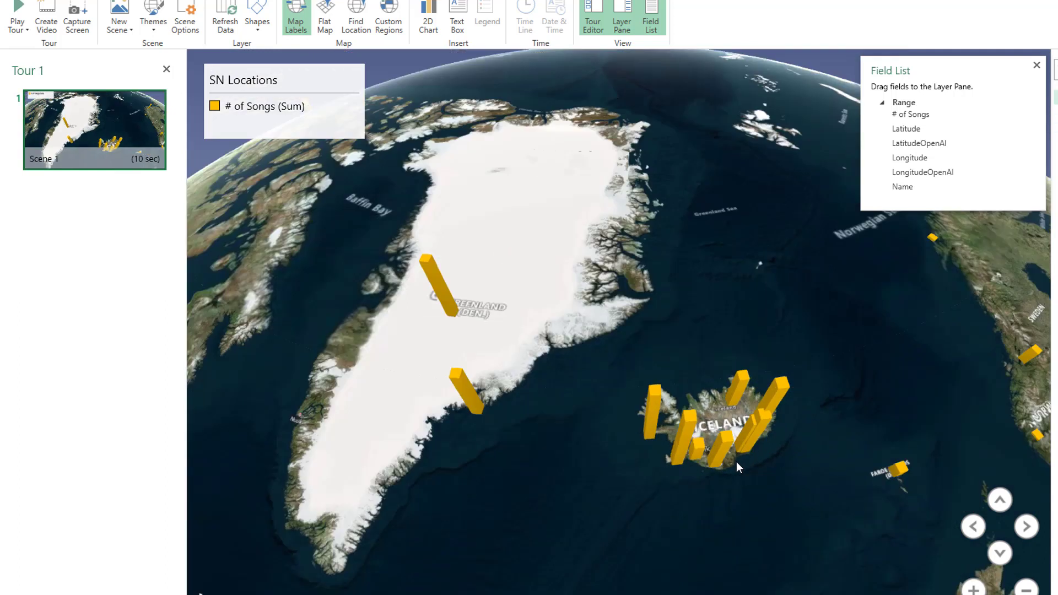
# Step: Zoom out and rotate the globe south past the Atlantic until Antarctica is fully in view
pyautogui.scroll(-3, 639, 435)
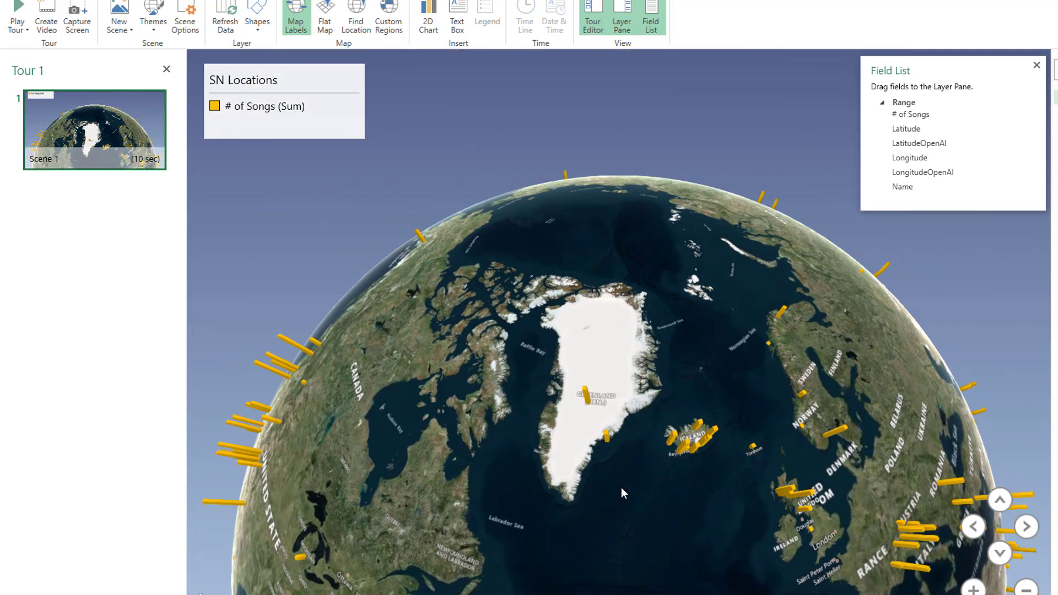
pyautogui.moveTo(608, 572); pyautogui.dragTo(610, 281)
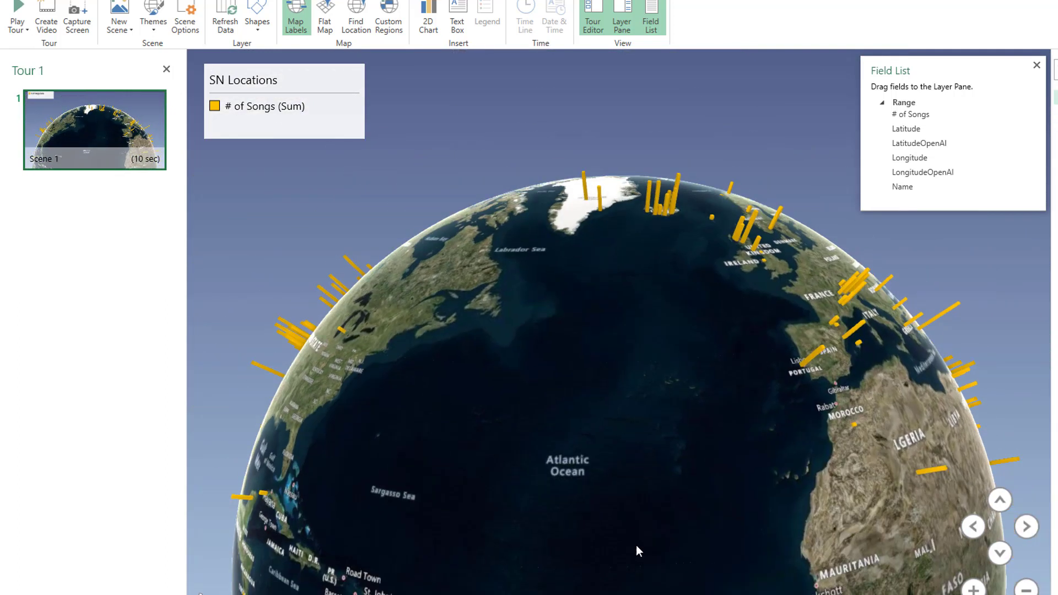
pyautogui.moveTo(635, 545); pyautogui.dragTo(618, 247)
pyautogui.moveTo(625, 444); pyautogui.dragTo(584, 274)
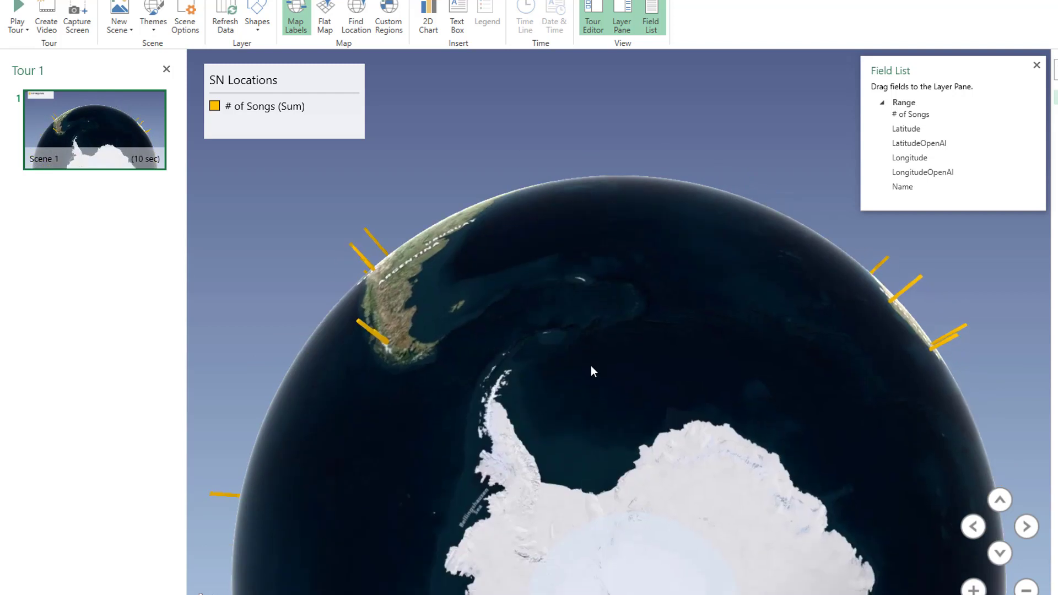
pyautogui.moveTo(590, 365); pyautogui.dragTo(762, 334)
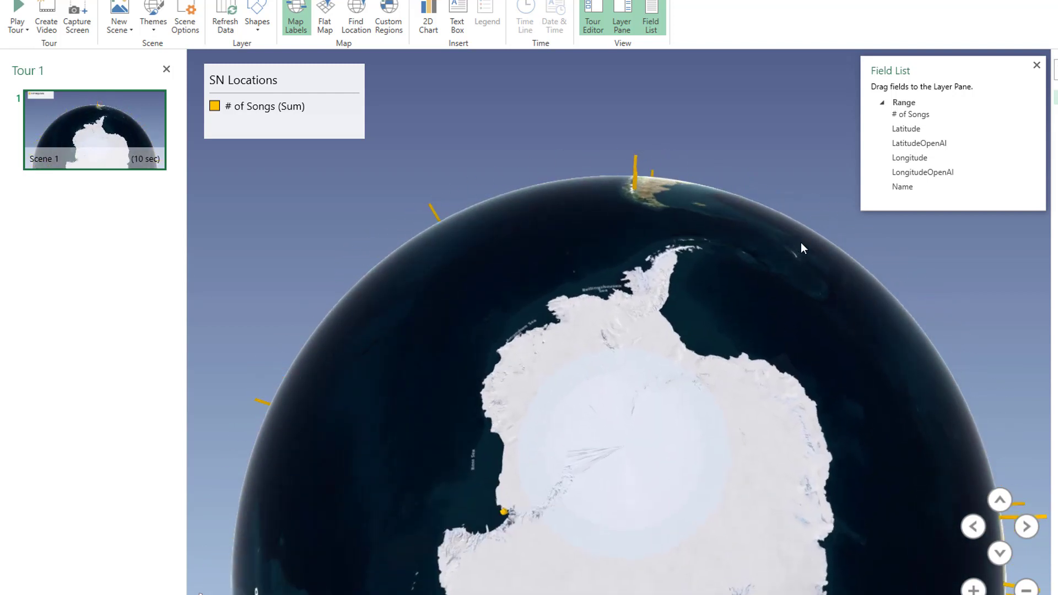
# Step: Zoom into McMurdo Sound to inspect the Cape Evans column on Ross Island, then zoom back out
pyautogui.scroll(2, 524, 523)
pyautogui.scroll(2, 497, 526)
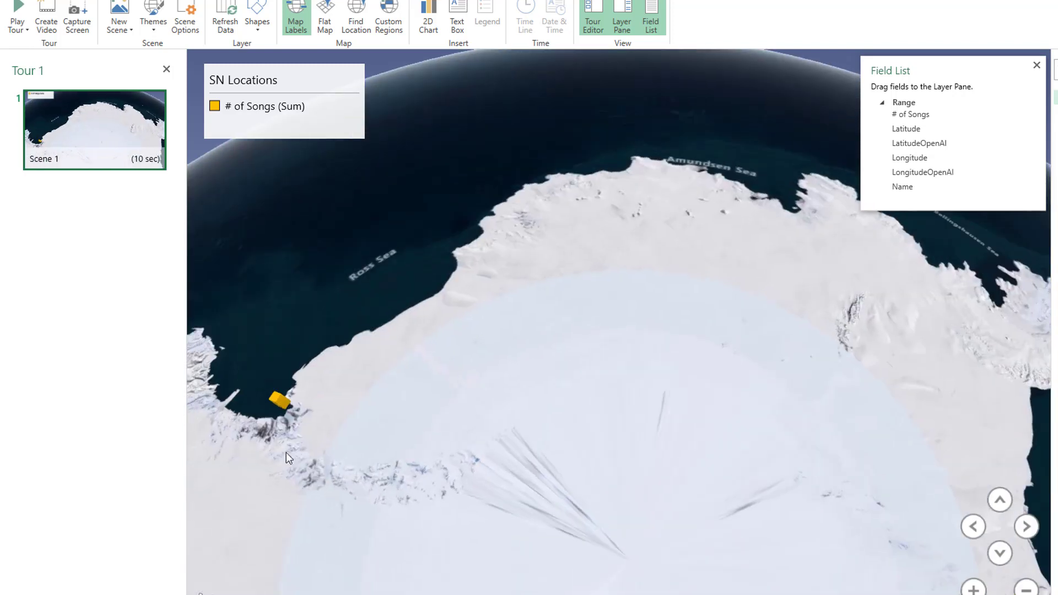
pyautogui.scroll(2, 283, 451)
pyautogui.moveTo(373, 344)
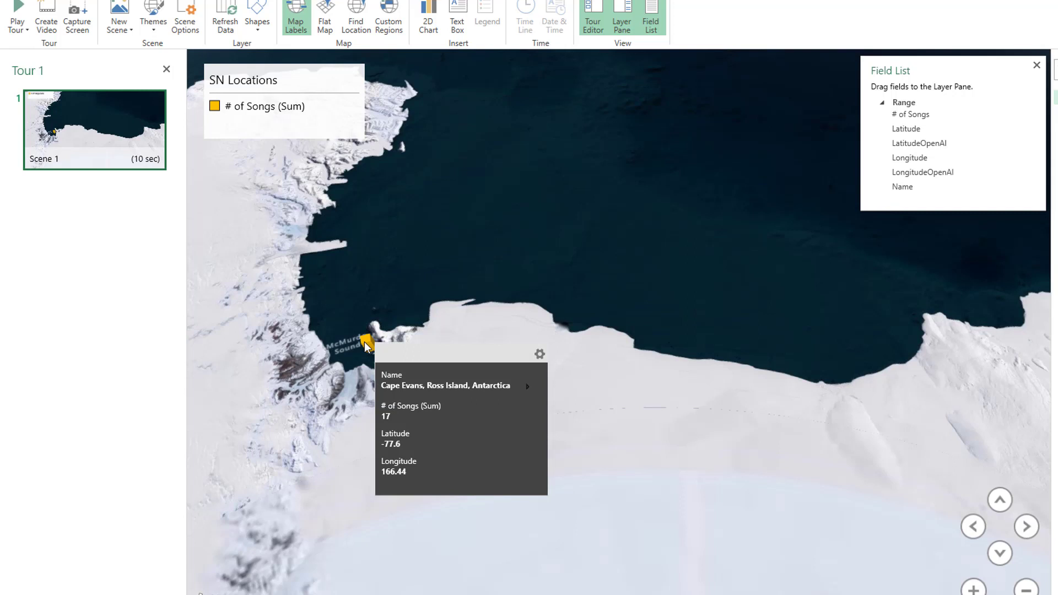
pyautogui.scroll(-5, 429, 392)
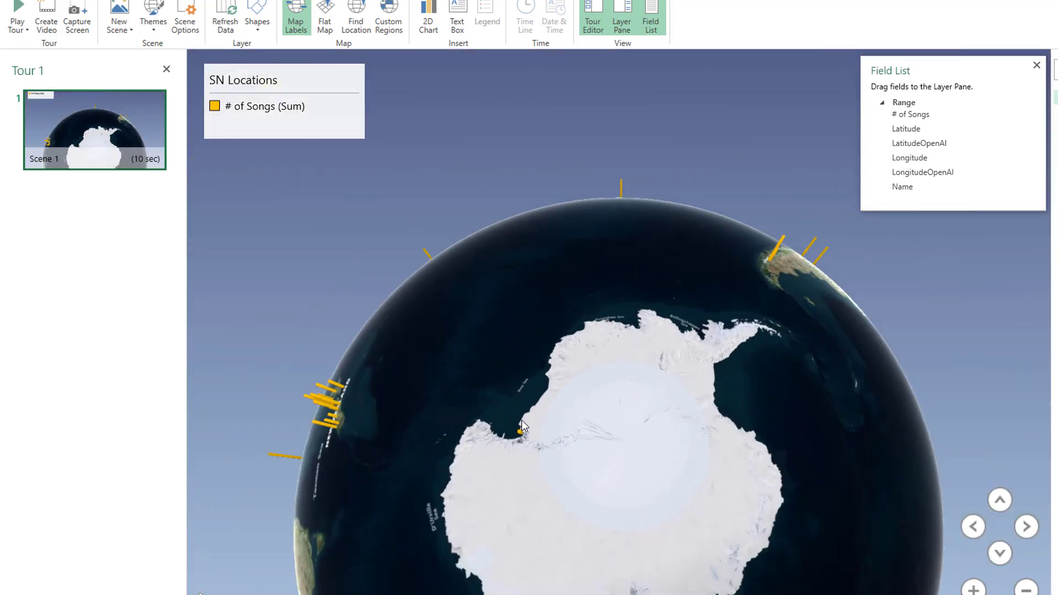
# Step: Rotate the globe through Australia, New Zealand and the Pacific islands to North America
pyautogui.moveTo(354, 437); pyautogui.dragTo(734, 490)
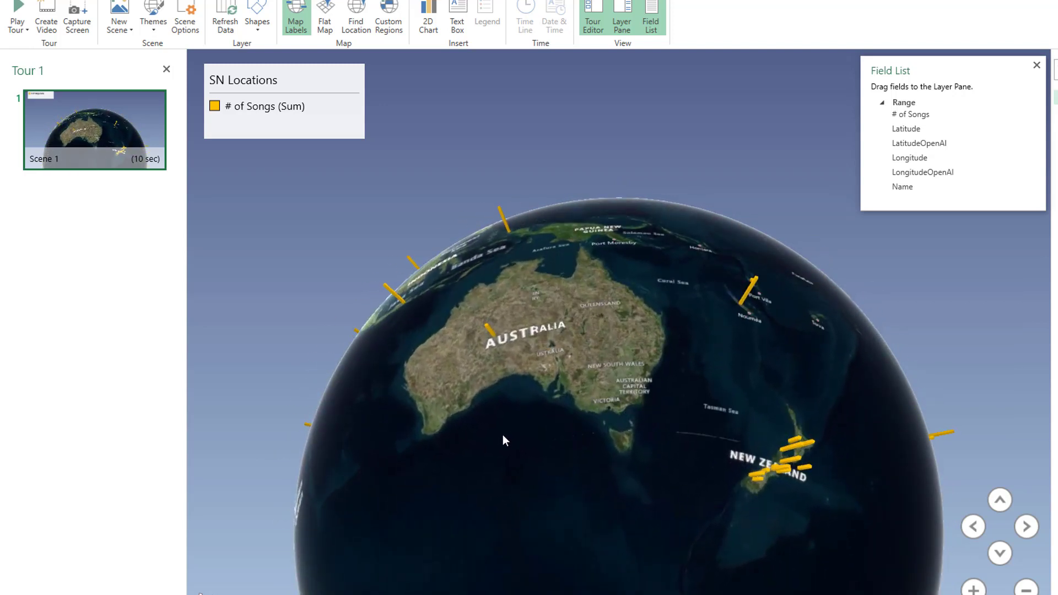
pyautogui.moveTo(493, 334)
pyautogui.moveTo(778, 338); pyautogui.dragTo(604, 530)
pyautogui.moveTo(841, 527); pyautogui.dragTo(642, 519)
pyautogui.moveTo(737, 387); pyautogui.dragTo(521, 515)
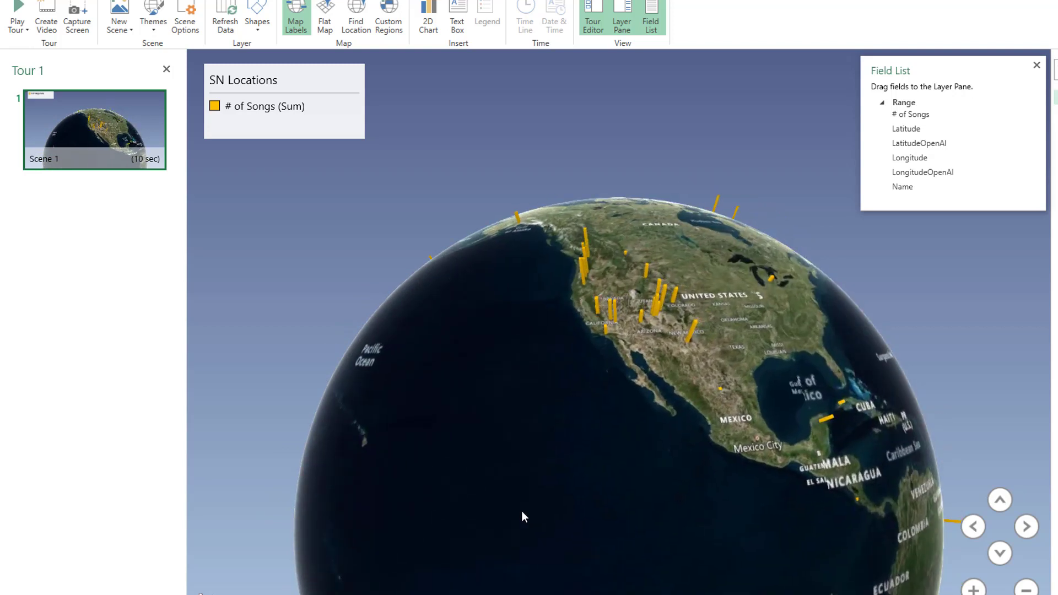
pyautogui.moveTo(732, 386); pyautogui.dragTo(623, 525)
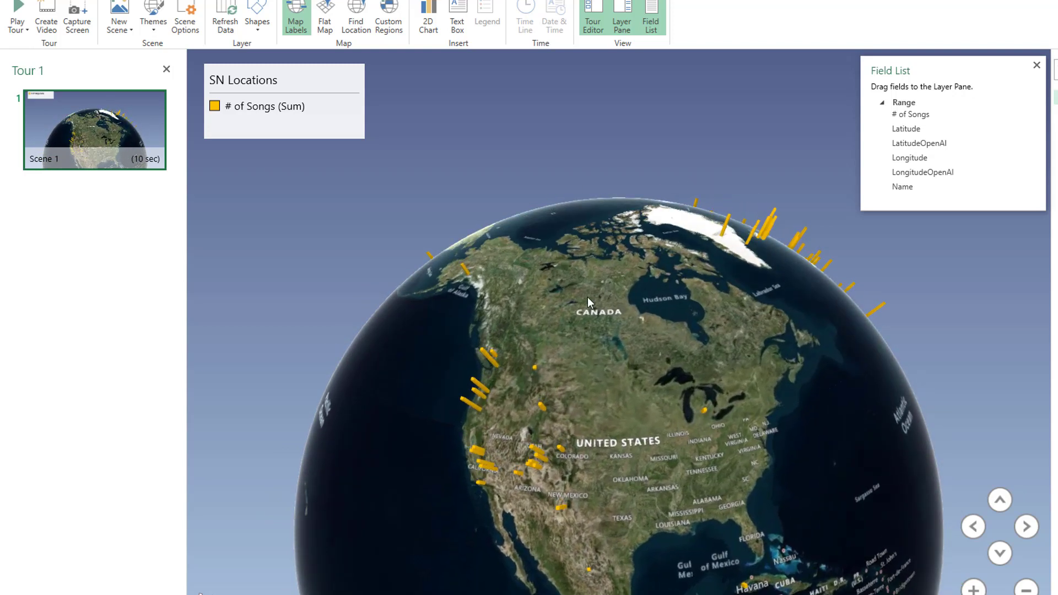
# Step: Tilt to the Arctic, then turn the globe east to Europe, Russia and Kazakhstan
pyautogui.moveTo(588, 296); pyautogui.dragTo(573, 424)
pyautogui.moveTo(847, 419); pyautogui.dragTo(542, 484)
pyautogui.moveTo(839, 376); pyautogui.dragTo(645, 420)
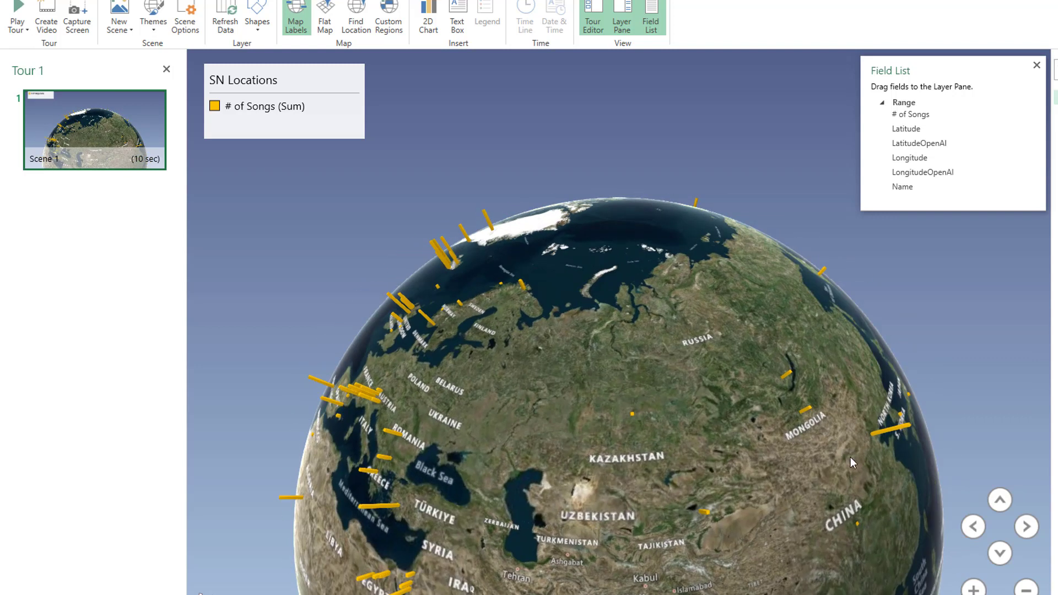
# Step: Spin the globe from China and Japan across the Bering Sea and North America to Greenland
pyautogui.moveTo(860, 473); pyautogui.dragTo(642, 416)
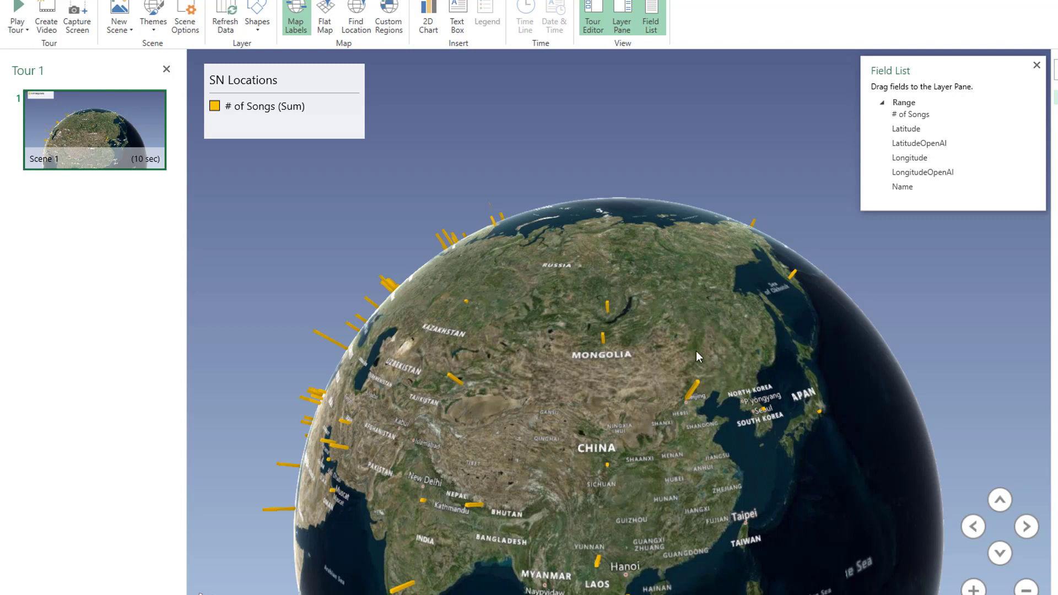
pyautogui.moveTo(757, 346); pyautogui.dragTo(489, 405)
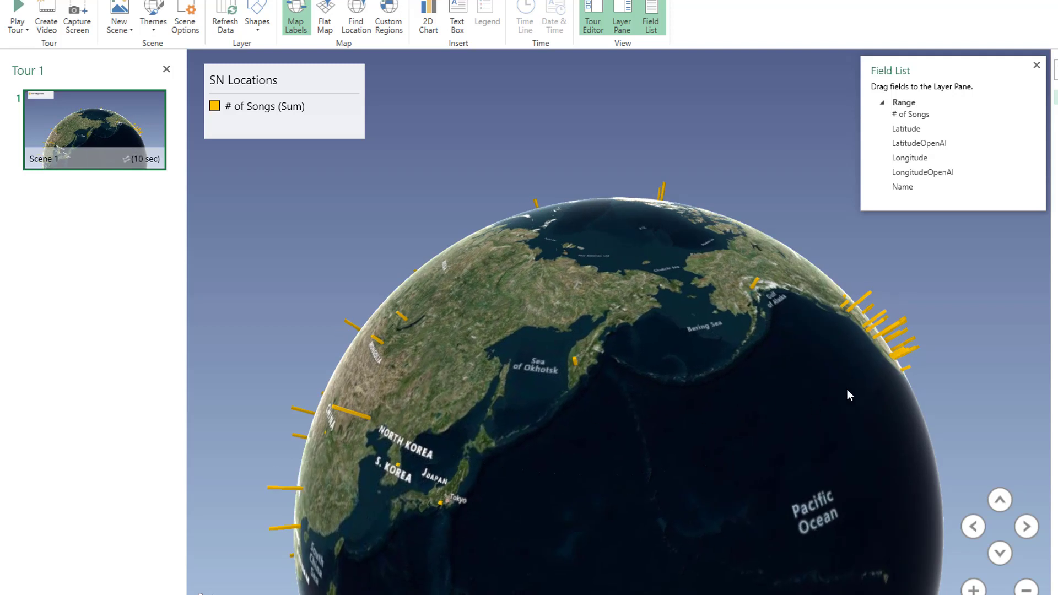
pyautogui.moveTo(846, 390); pyautogui.dragTo(547, 425)
pyautogui.moveTo(845, 393); pyautogui.dragTo(678, 396)
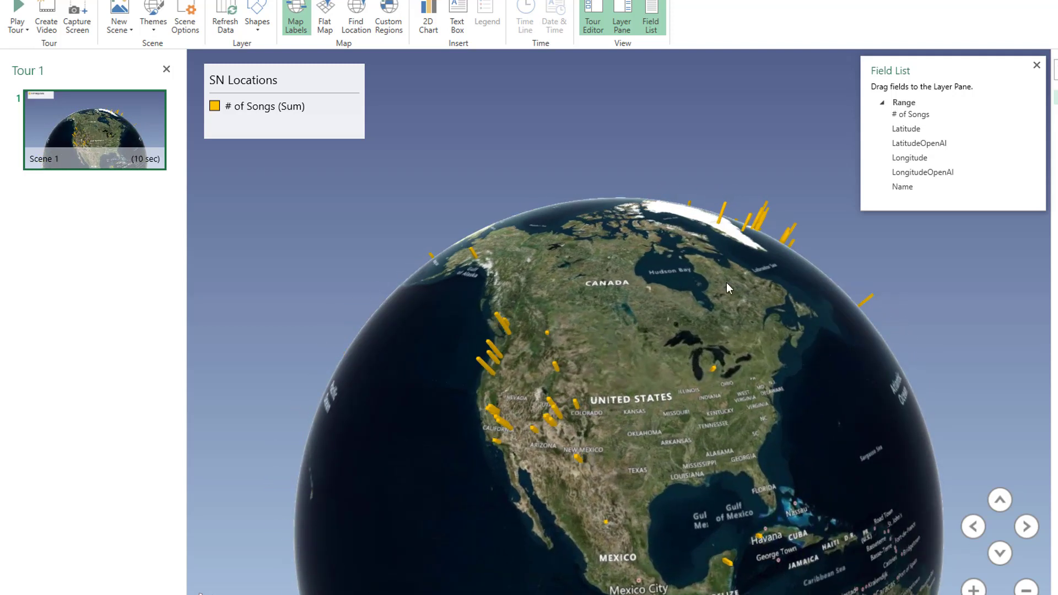
pyautogui.moveTo(727, 282); pyautogui.dragTo(536, 465)
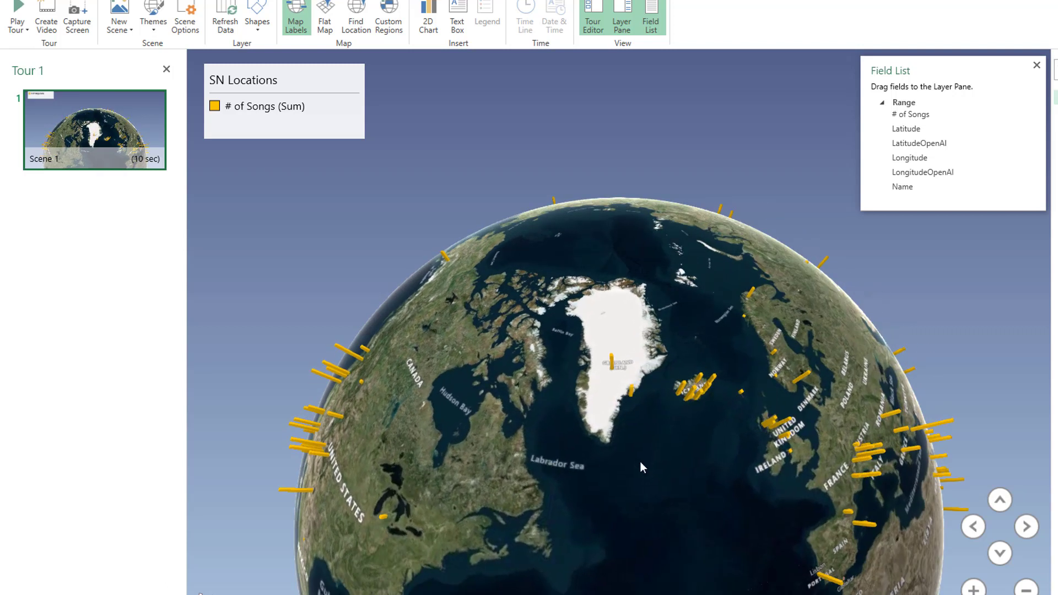